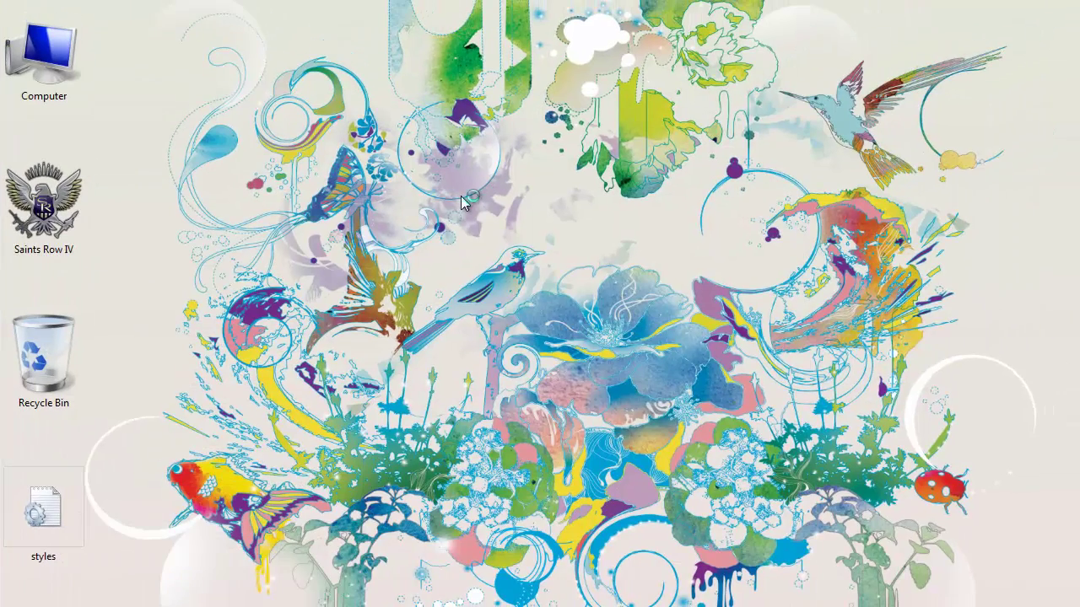
# - Refresh the desktop, launch IDM and delete both downloads from its list
pyautogui.rightClick(463, 199)
pyautogui.click(493, 245)
pyautogui.click(1003, 498)
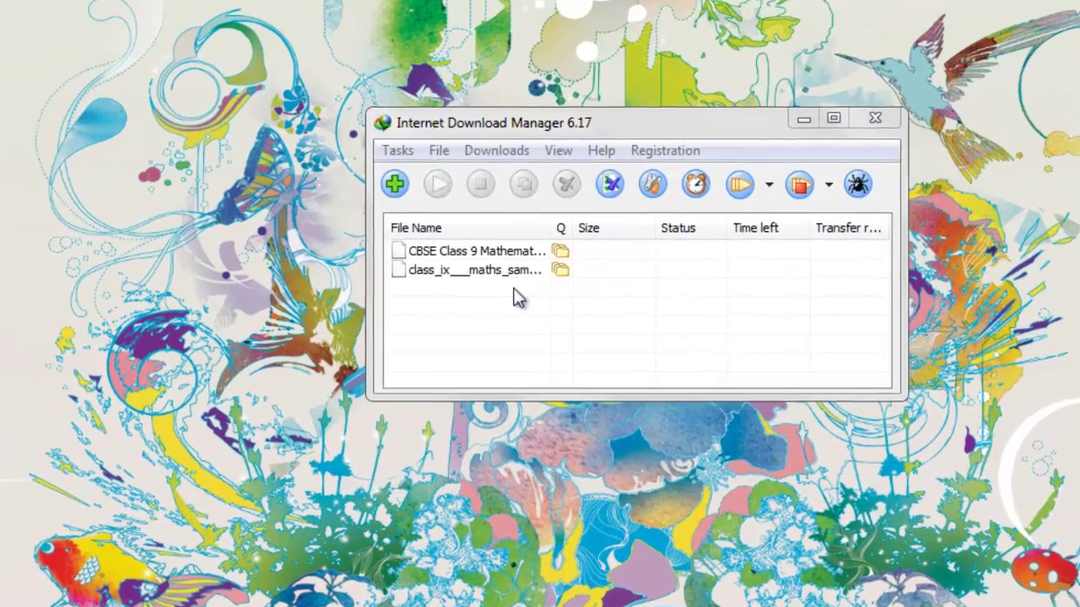
pyautogui.moveTo(518, 297); pyautogui.dragTo(481, 228)
pyautogui.press('Delete')
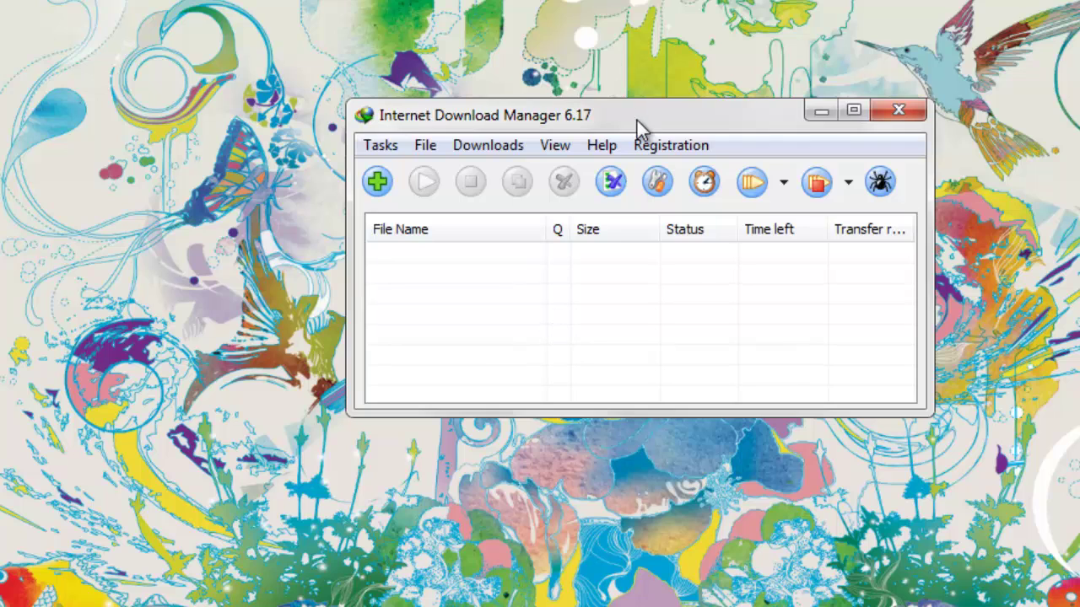
pyautogui.moveTo(638, 126); pyautogui.dragTo(477, 169)
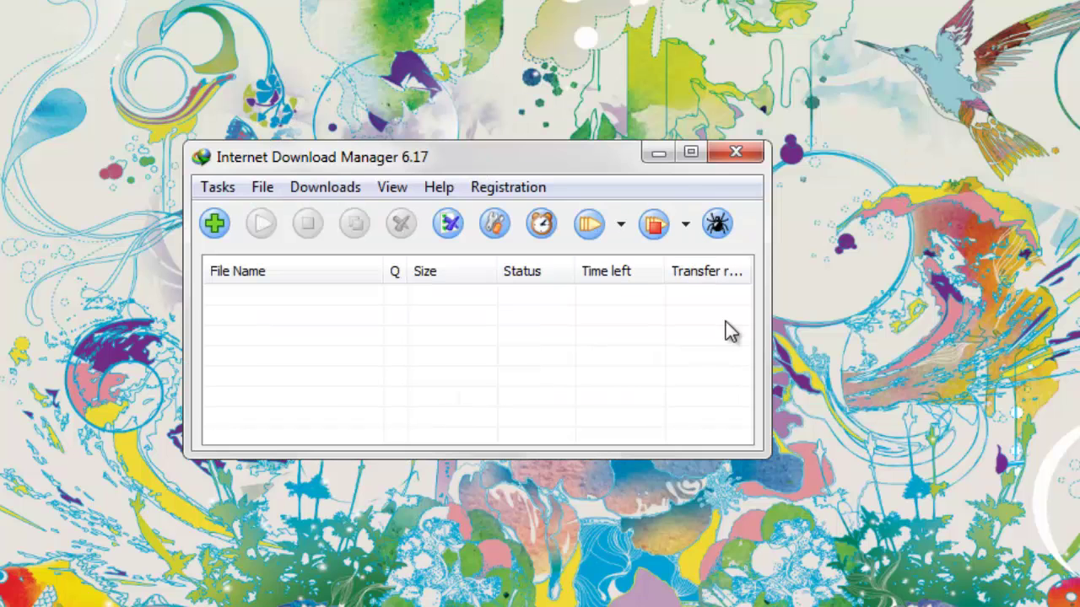
# - Confirm IDM's About box shows Unregistered Version, then close IDM and refresh the desktop
pyautogui.click(444, 192)
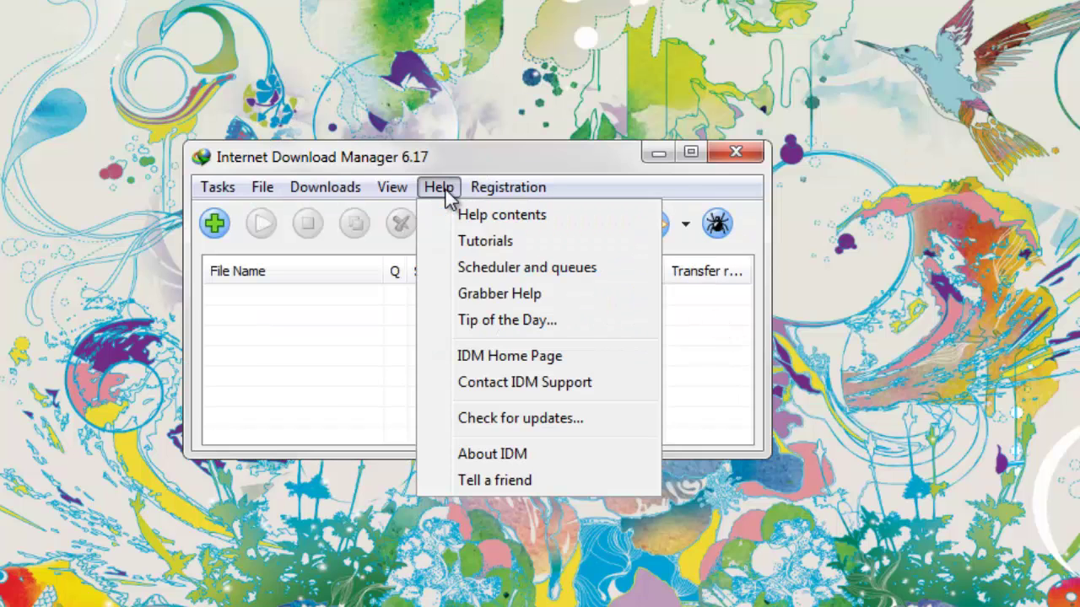
pyautogui.click(482, 456)
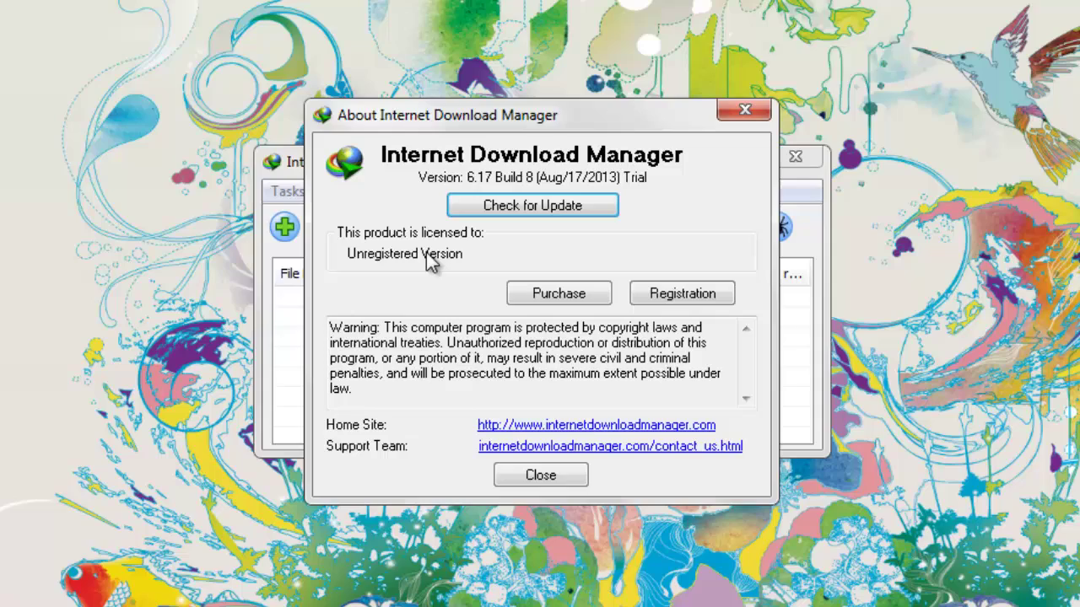
pyautogui.click(540, 476)
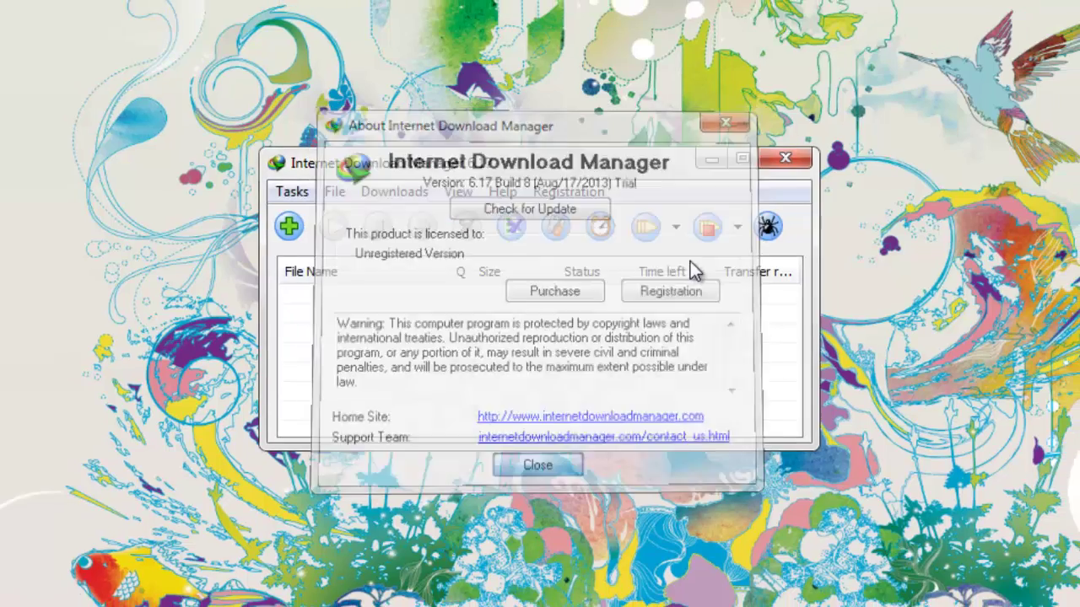
pyautogui.click(795, 156)
pyautogui.rightClick(438, 175)
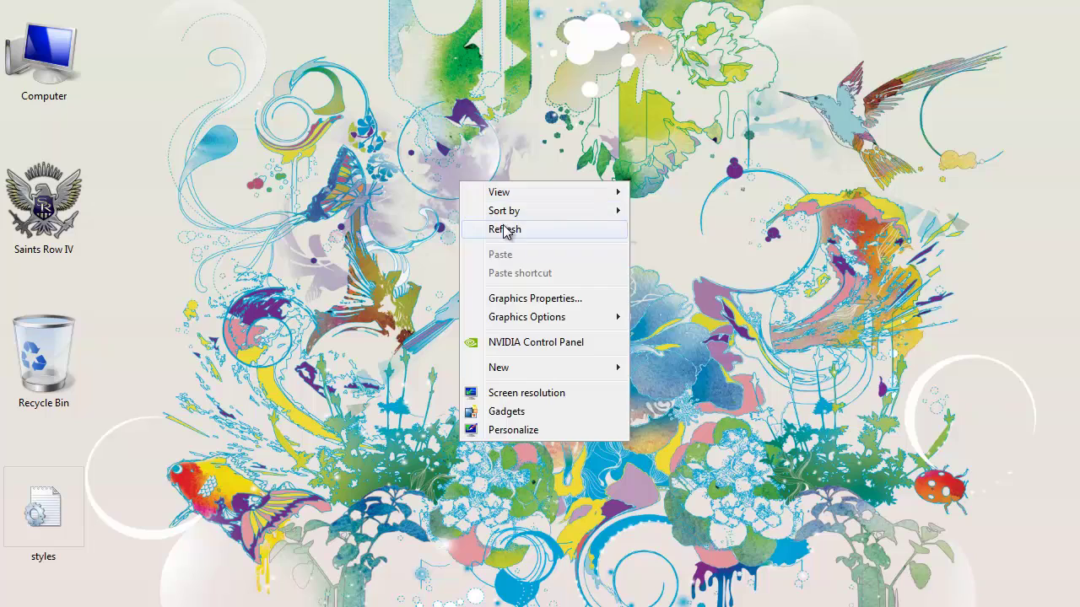
pyautogui.click(504, 230)
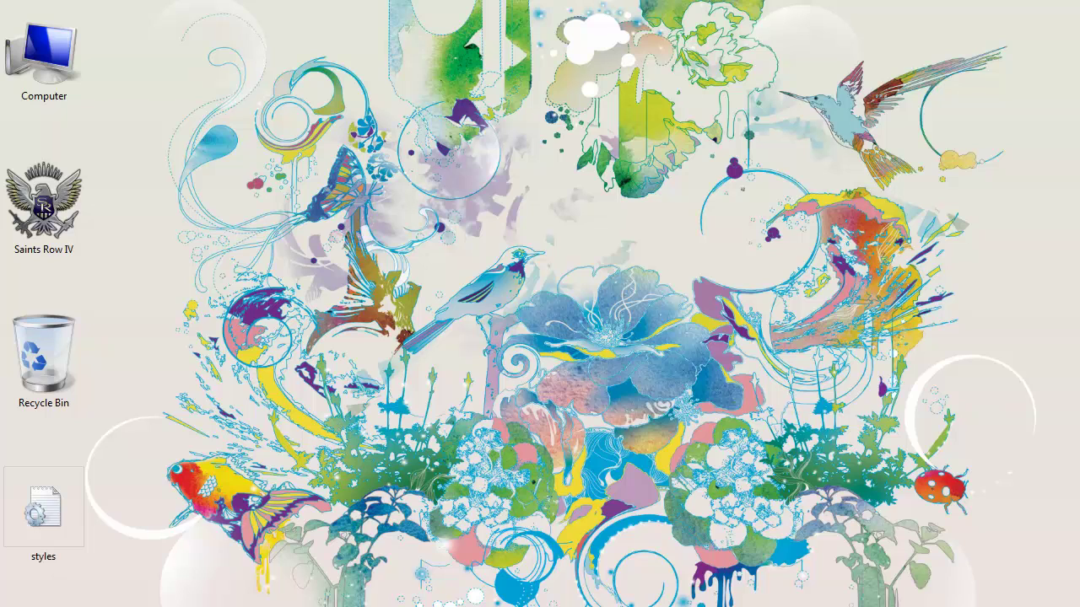
# - Find Notepad in Start search and run it as administrator
pyautogui.click(15, 599)
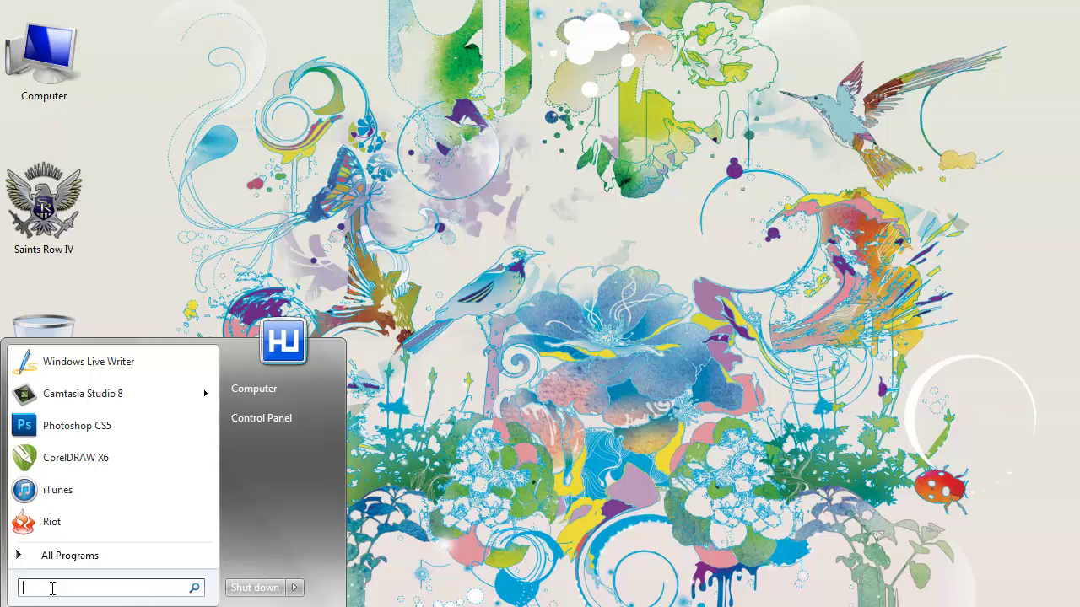
pyautogui.write('notepad')
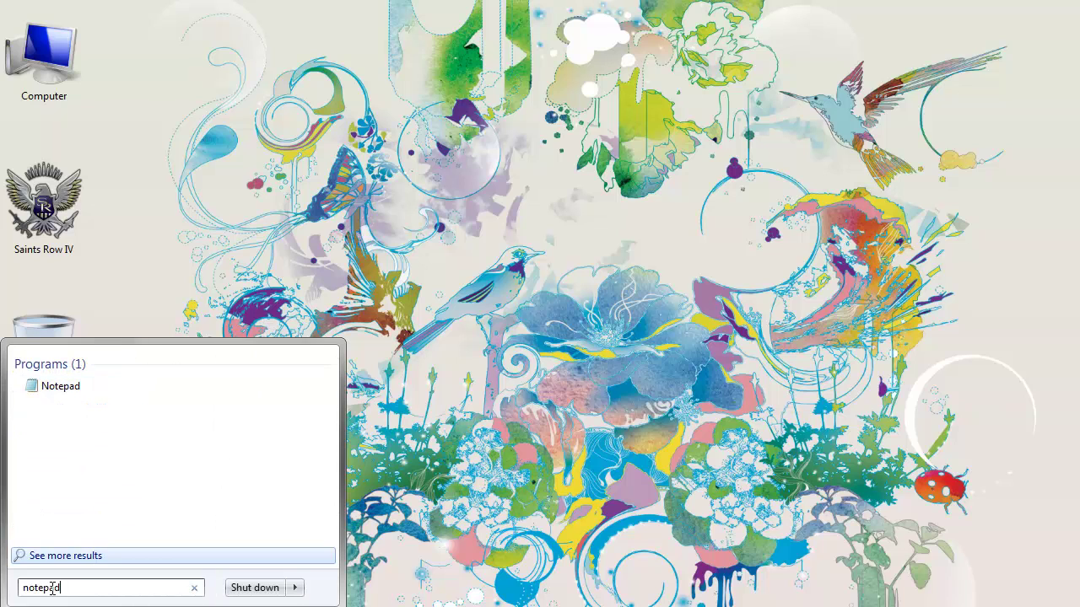
pyautogui.click(55, 386)
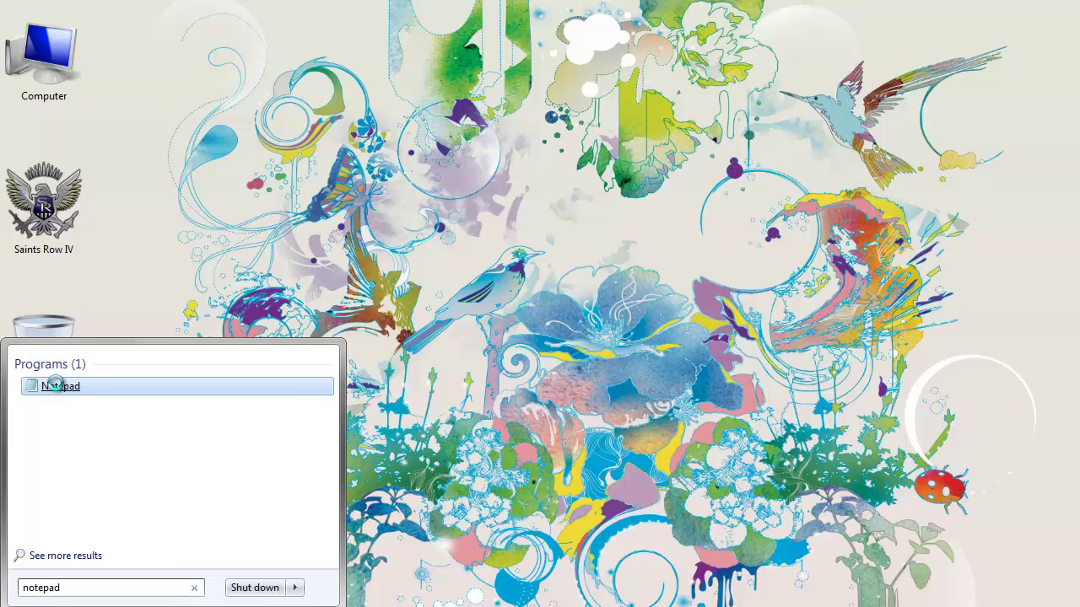
pyautogui.rightClick(56, 387)
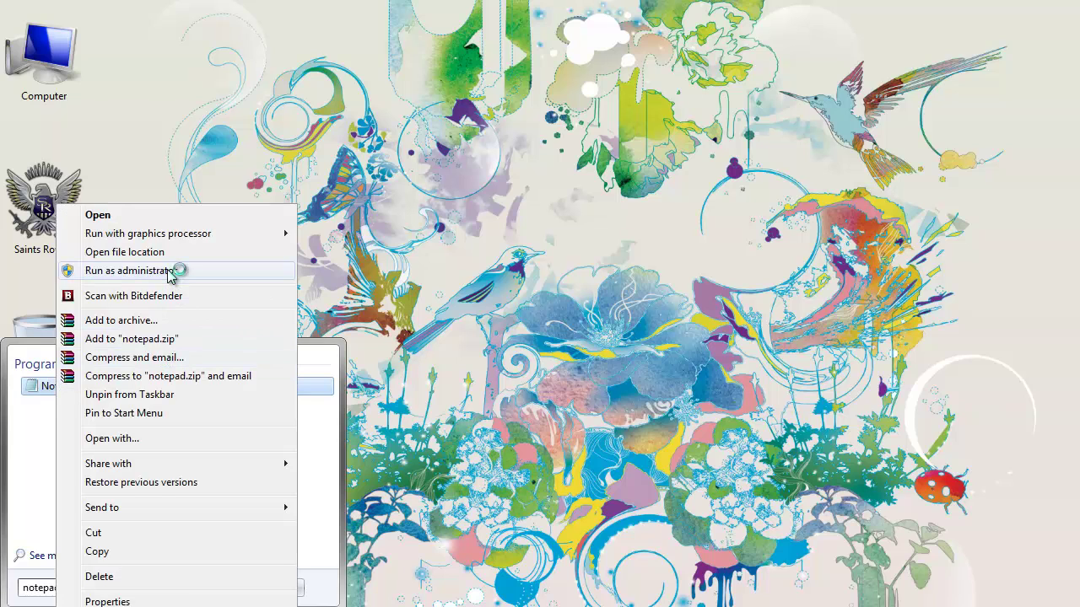
pyautogui.click(173, 270)
pyautogui.click(276, 460)
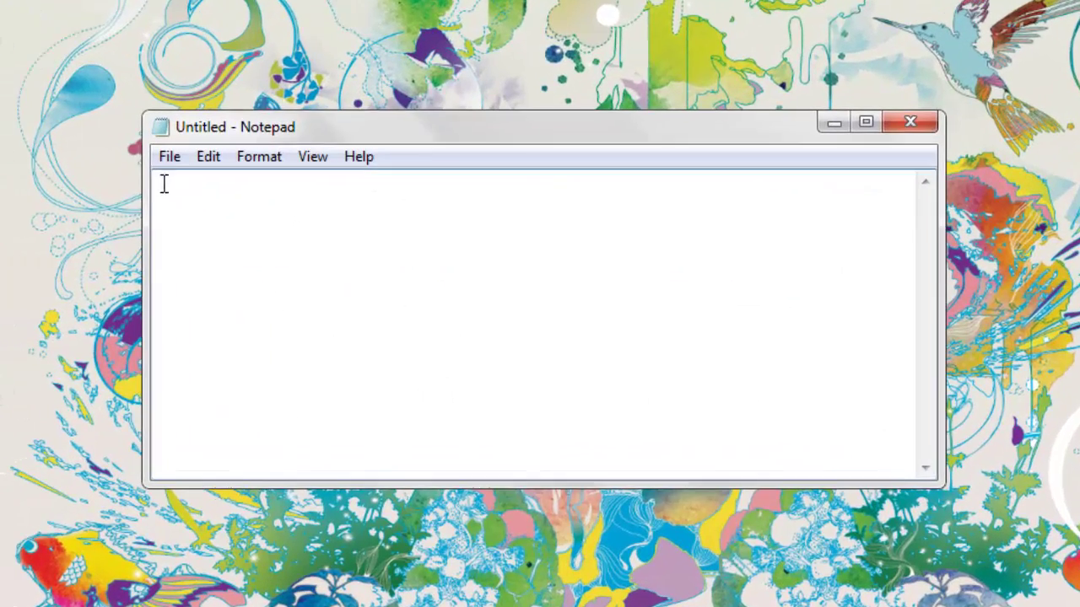
# - Start opening a file and browse from Computer to C:\Windows\System32
pyautogui.click(169, 158)
pyautogui.click(217, 212)
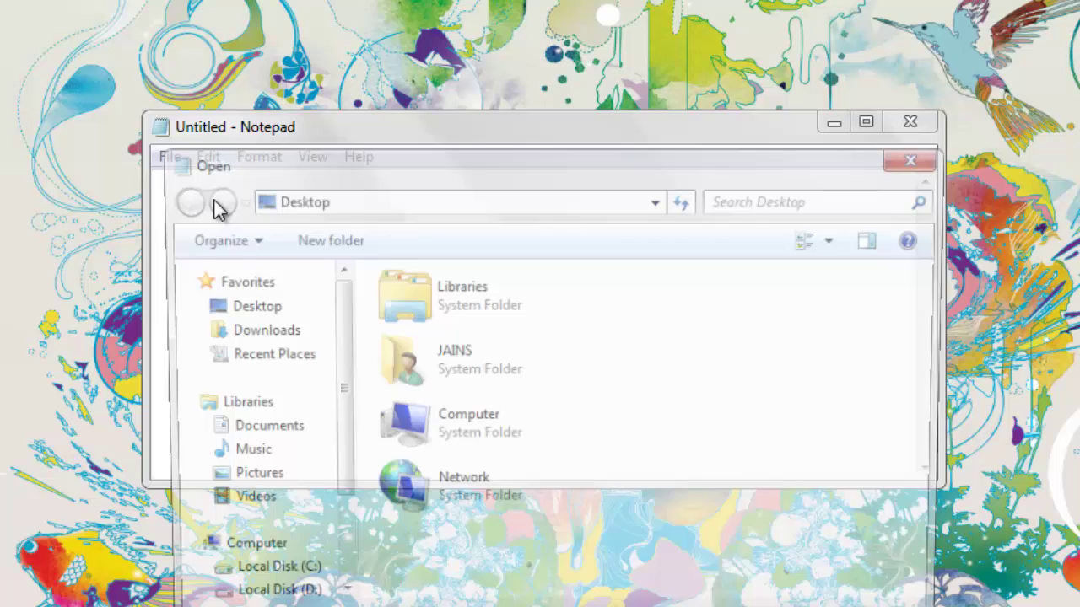
pyautogui.doubleClick(460, 420)
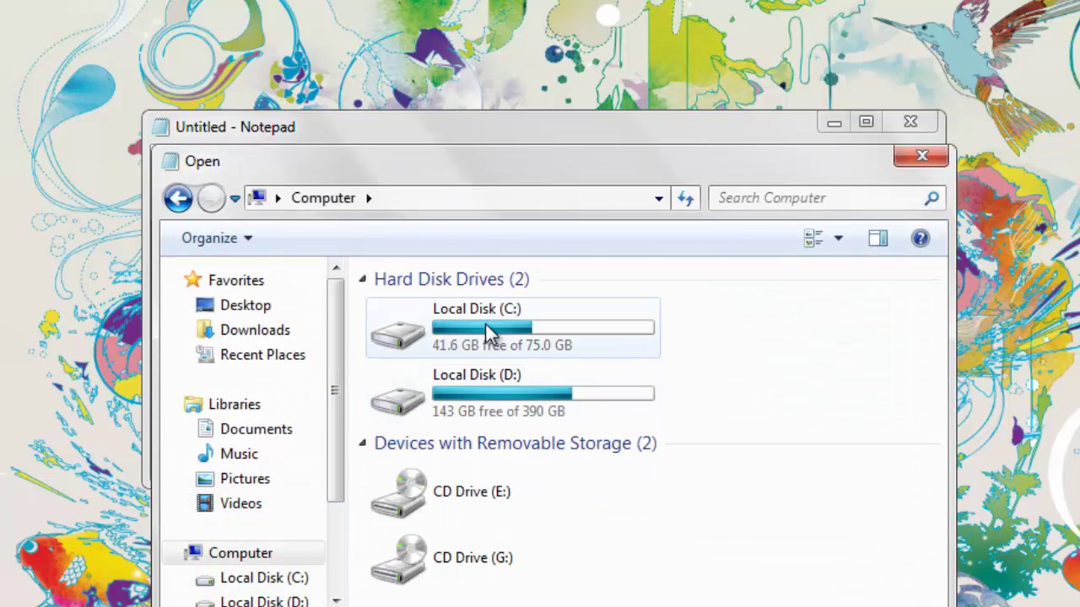
pyautogui.doubleClick(485, 323)
pyautogui.doubleClick(447, 408)
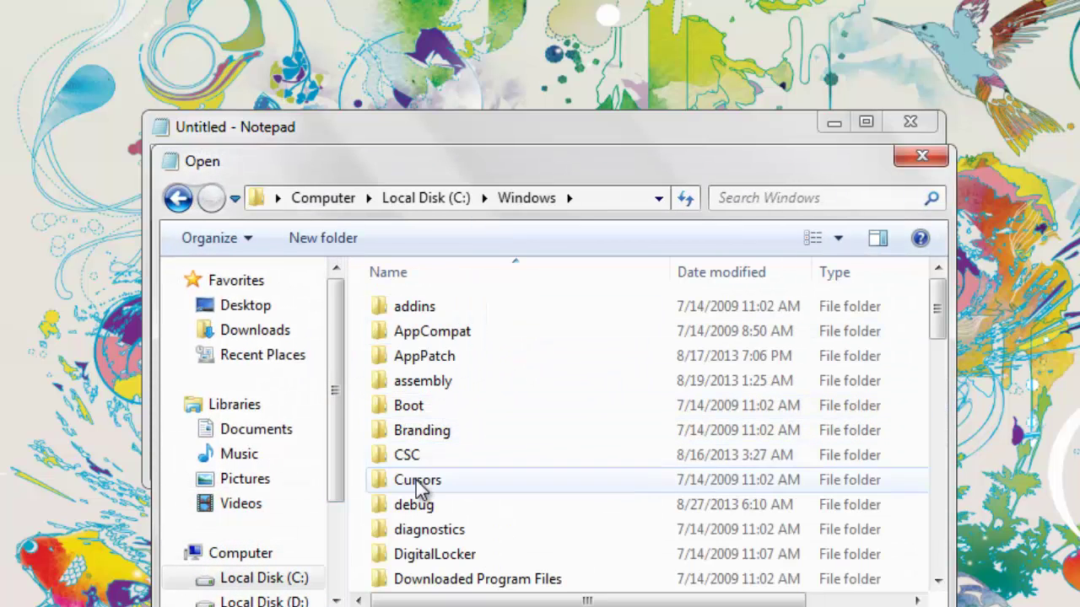
pyautogui.click(428, 487)
pyautogui.scroll(-14, 432, 494)
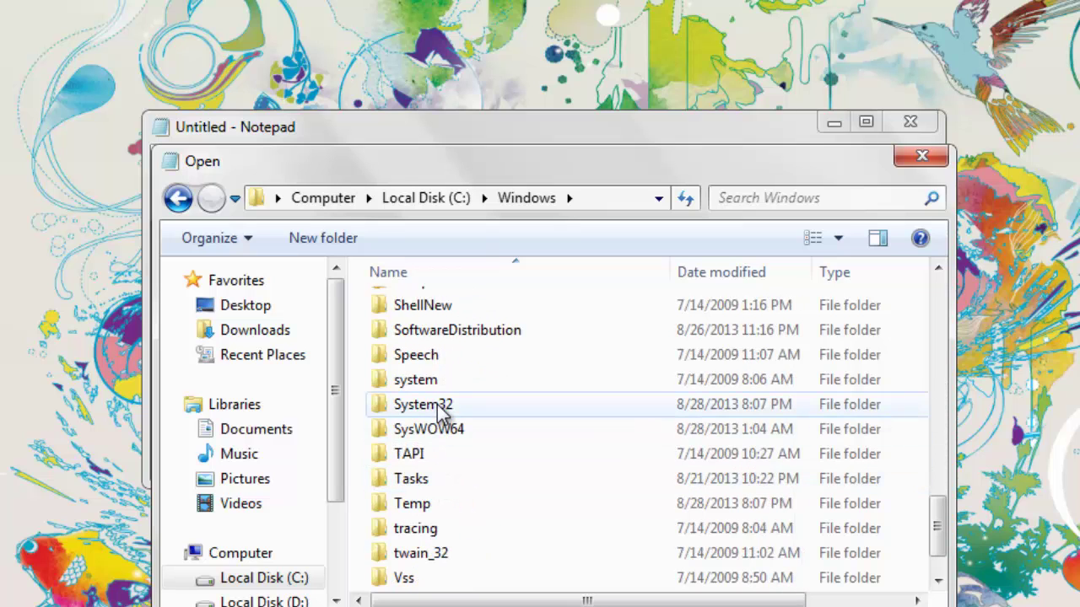
pyautogui.doubleClick(440, 409)
# - Continue into drivers\etc and set the file type filter to All Files
pyautogui.scroll(-10, 426, 384)
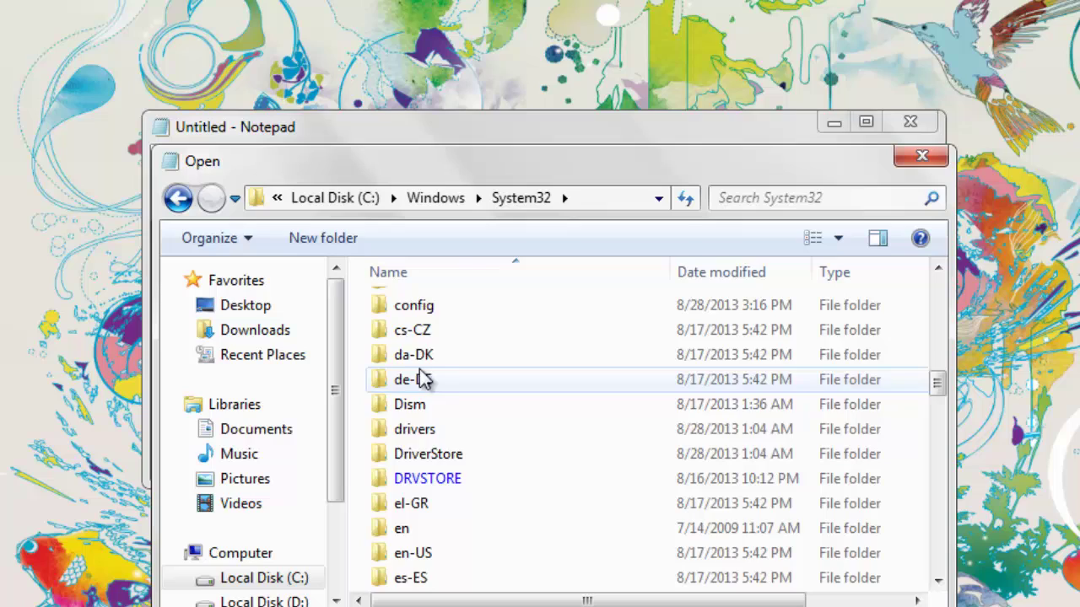
pyautogui.scroll(-1, 417, 393)
pyautogui.doubleClick(424, 359)
pyautogui.click(426, 331)
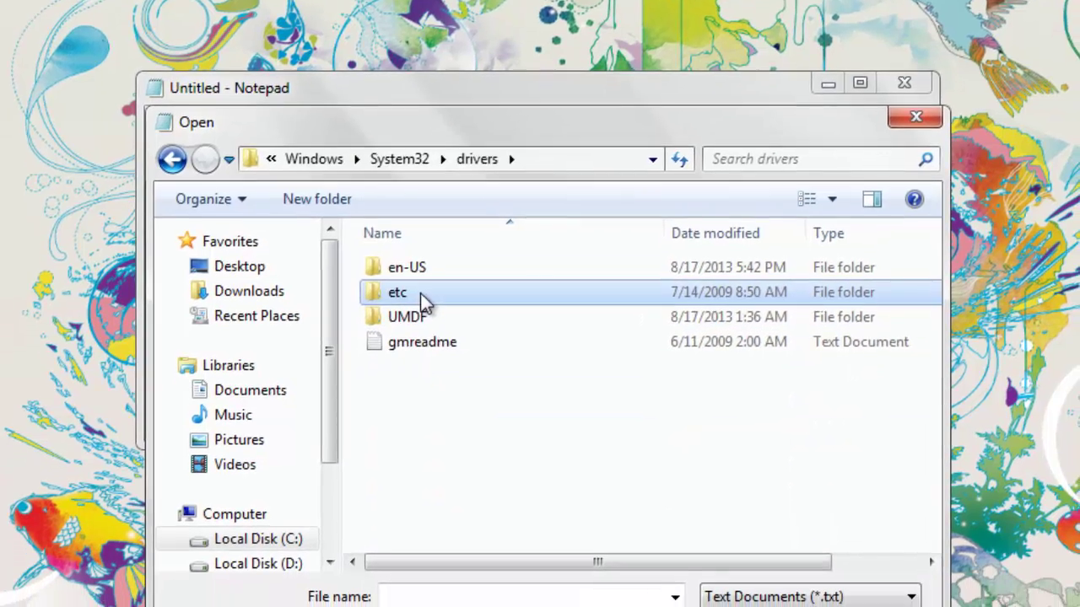
pyautogui.doubleClick(420, 293)
pyautogui.click(747, 598)
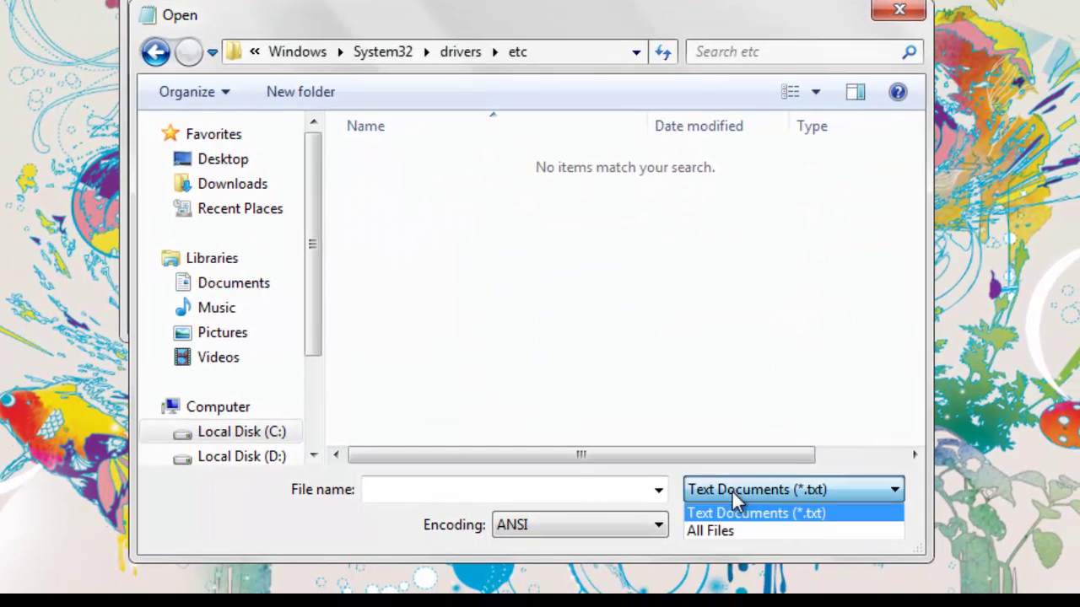
pyautogui.click(732, 527)
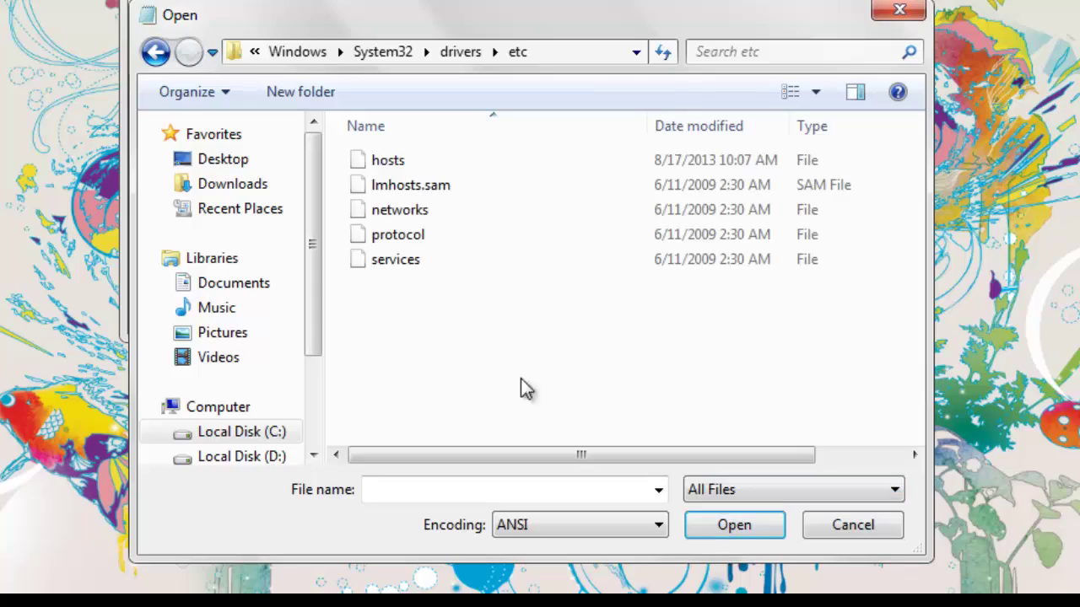
# - Open hosts maximized and copy the ten 127.0.0.1 IDM host lines from the Untitled note
pyautogui.doubleClick(388, 162)
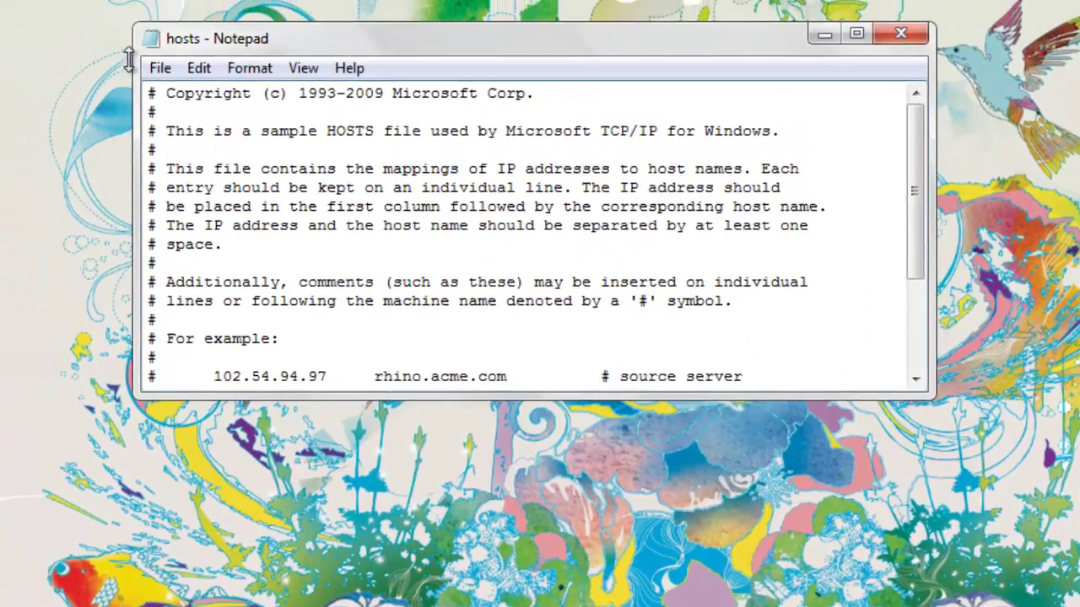
pyautogui.doubleClick(126, 59)
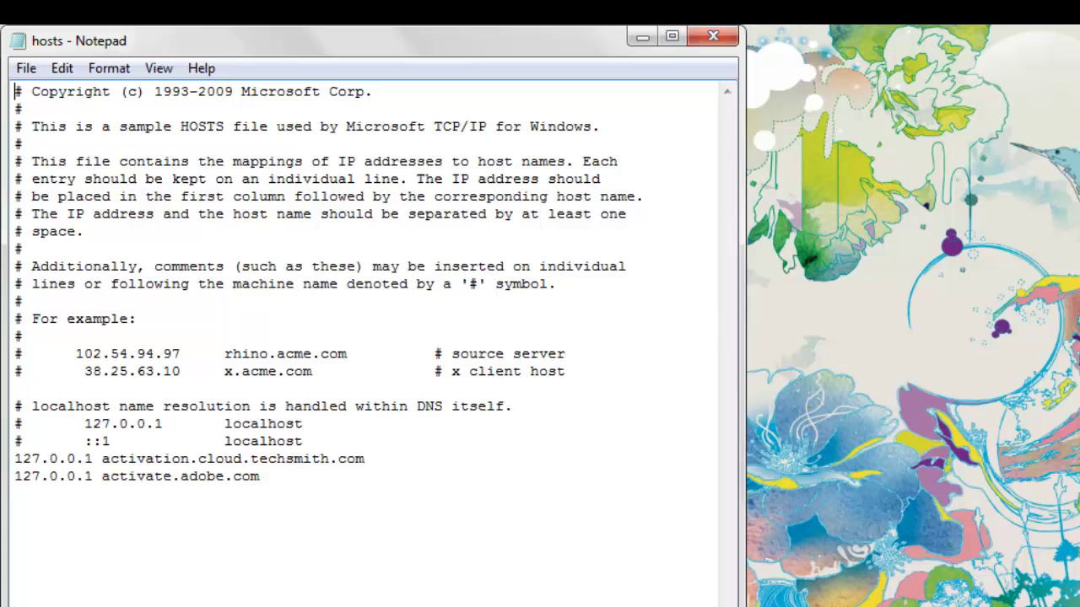
pyautogui.hotkey('alt', 'Tab')
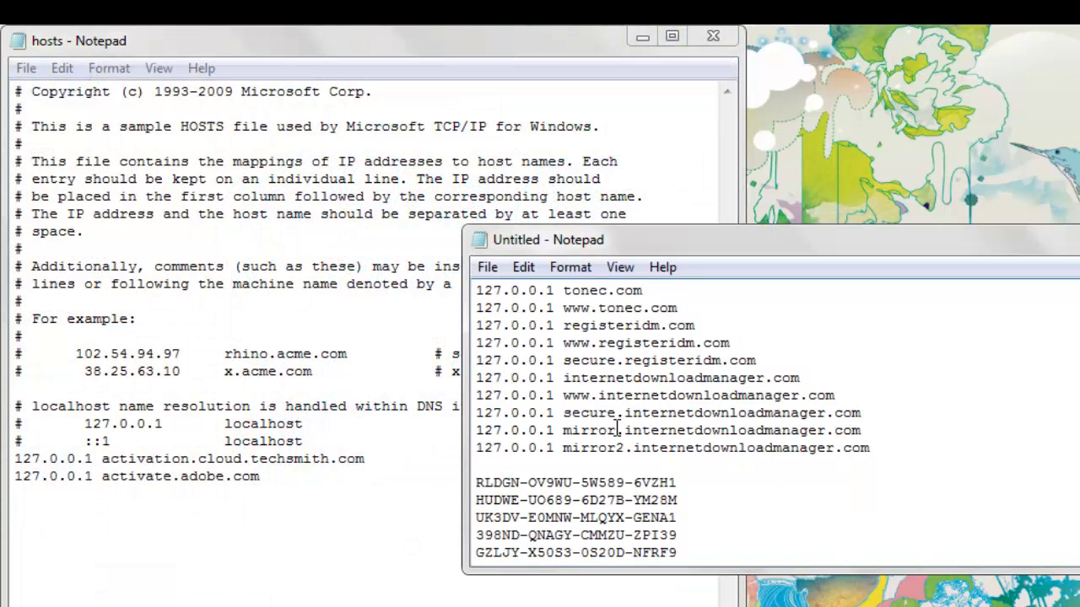
pyautogui.moveTo(885, 447); pyautogui.dragTo(366, 286)
pyautogui.rightClick(588, 343)
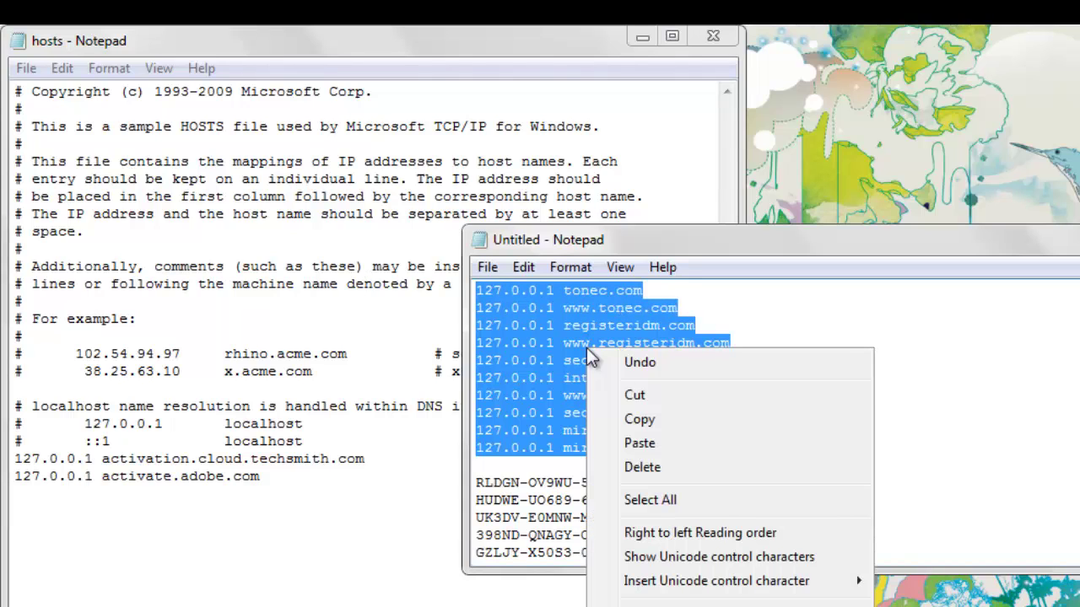
pyautogui.click(633, 417)
# - Paste the ten IDM host redirects into hosts right after the activate.adobe.com line
pyautogui.press('super+Down')
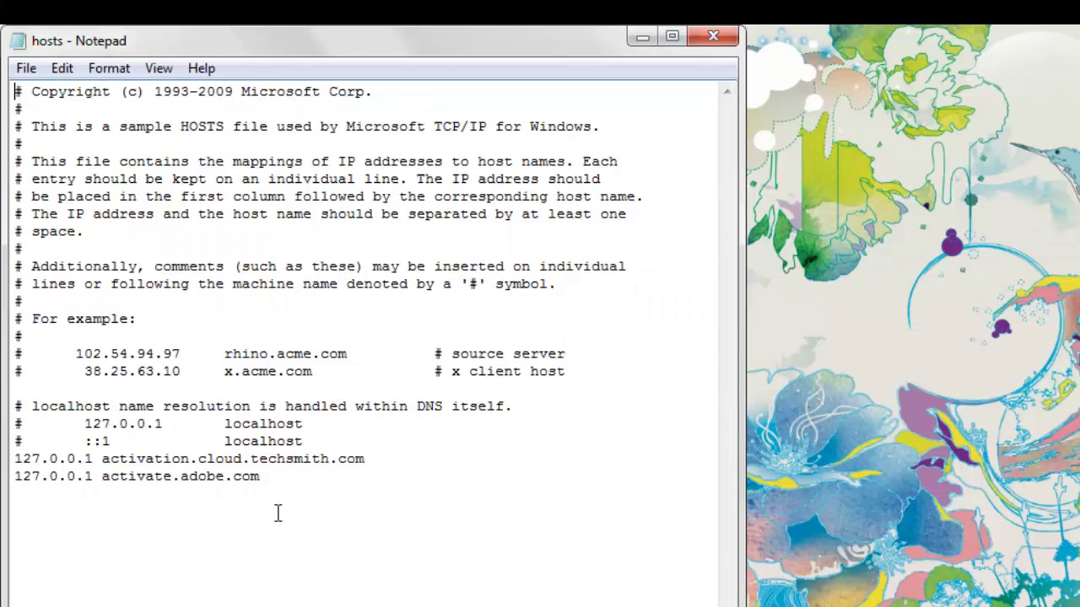
pyautogui.click(292, 494)
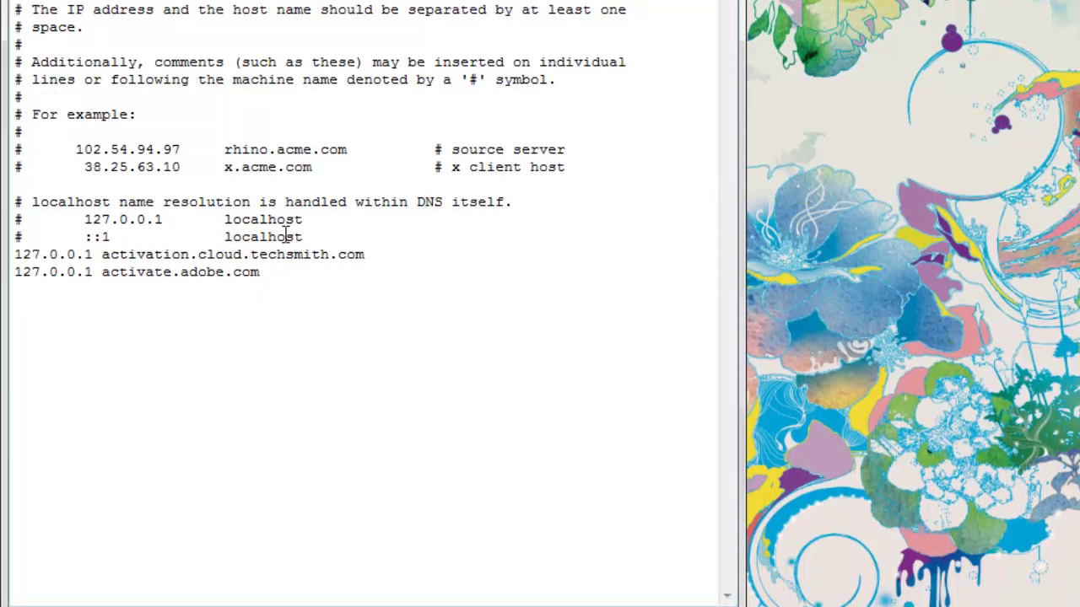
pyautogui.moveTo(292, 272); pyautogui.dragTo(7, 253)
pyautogui.click(72, 315)
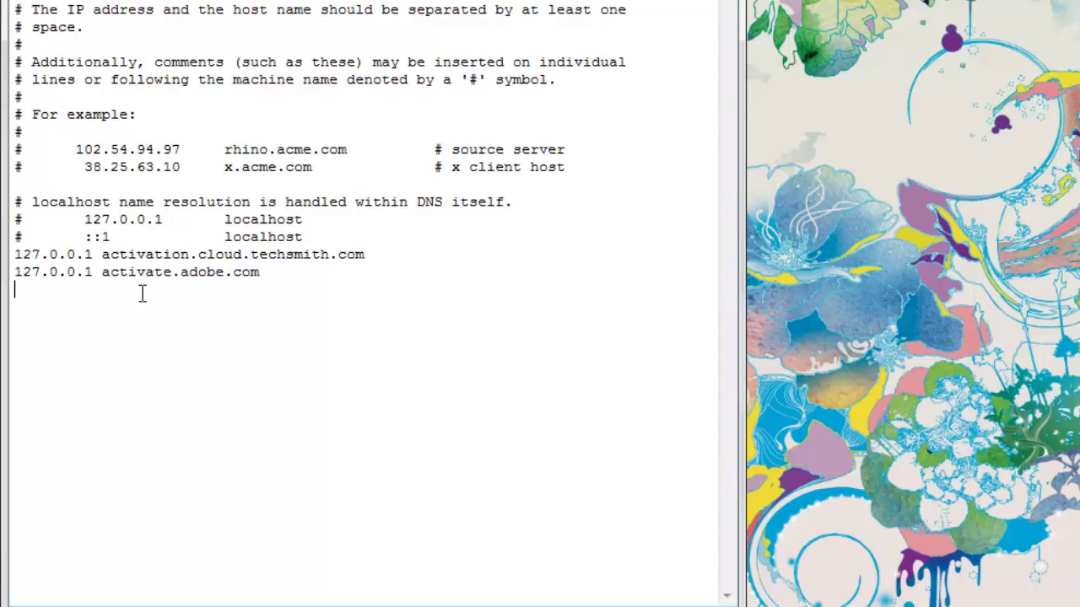
pyautogui.click(275, 275)
pyautogui.hotkey('ctrl', 'v')
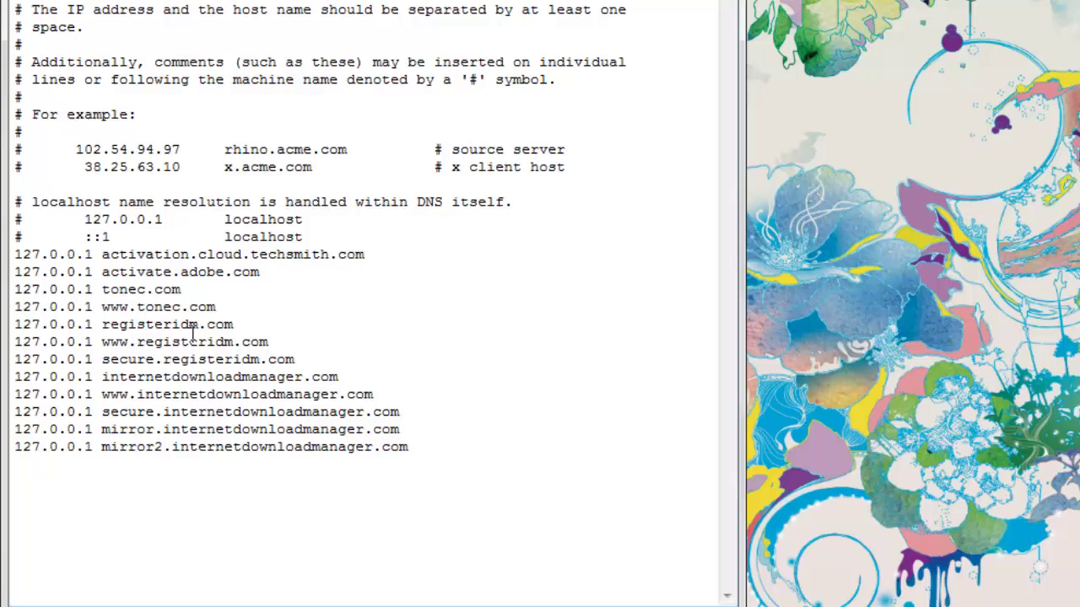
pyautogui.moveTo(14, 291); pyautogui.dragTo(477, 458)
pyautogui.click(498, 452)
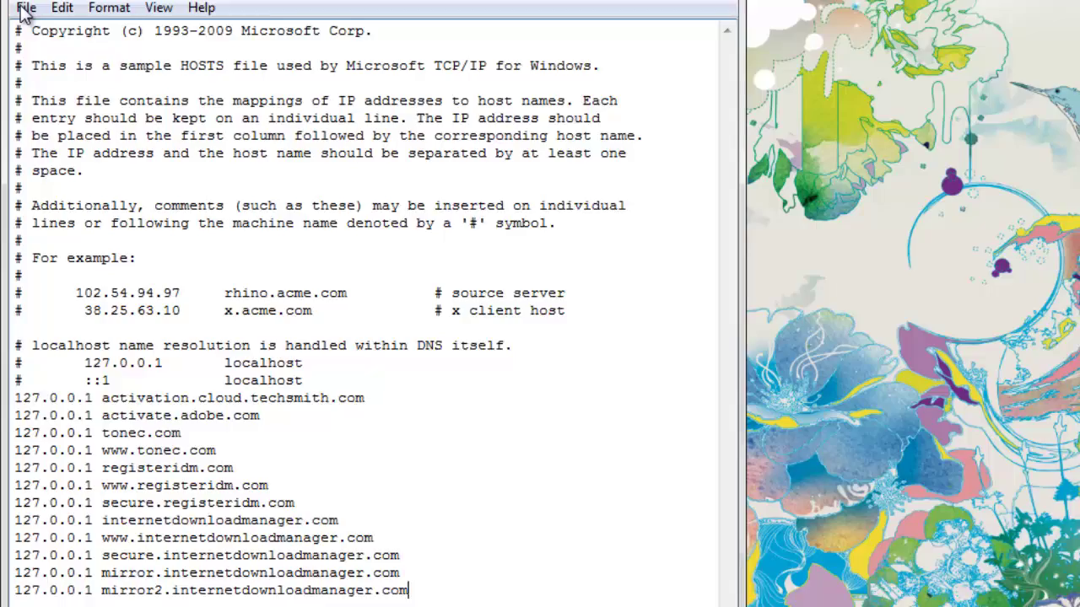
# - Save and close the hosts file, minimize the key-list note, and show hidden tray icons
pyautogui.click(25, 11)
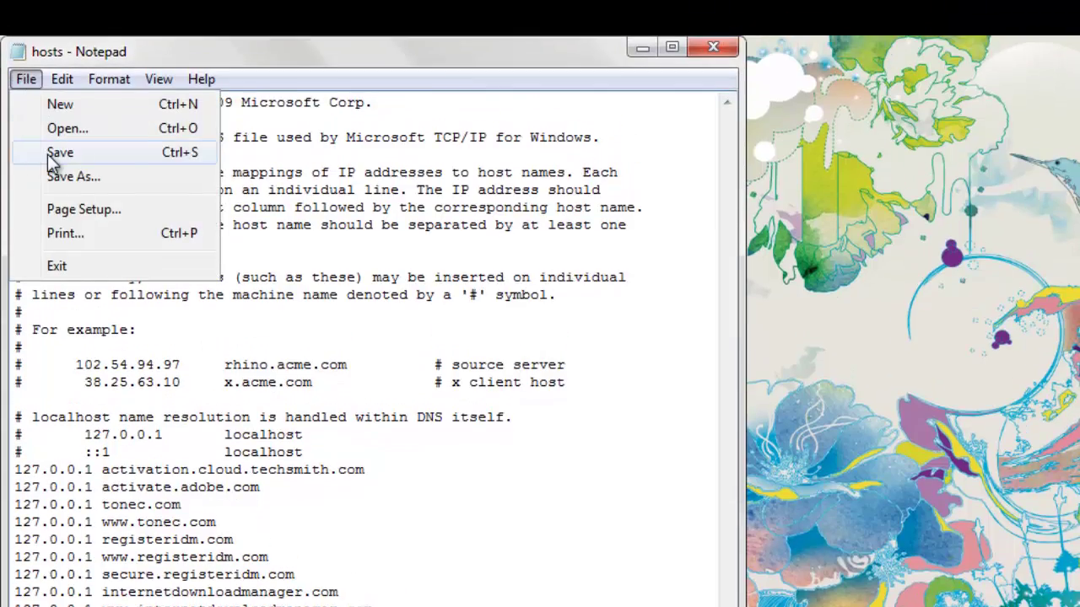
pyautogui.click(47, 83)
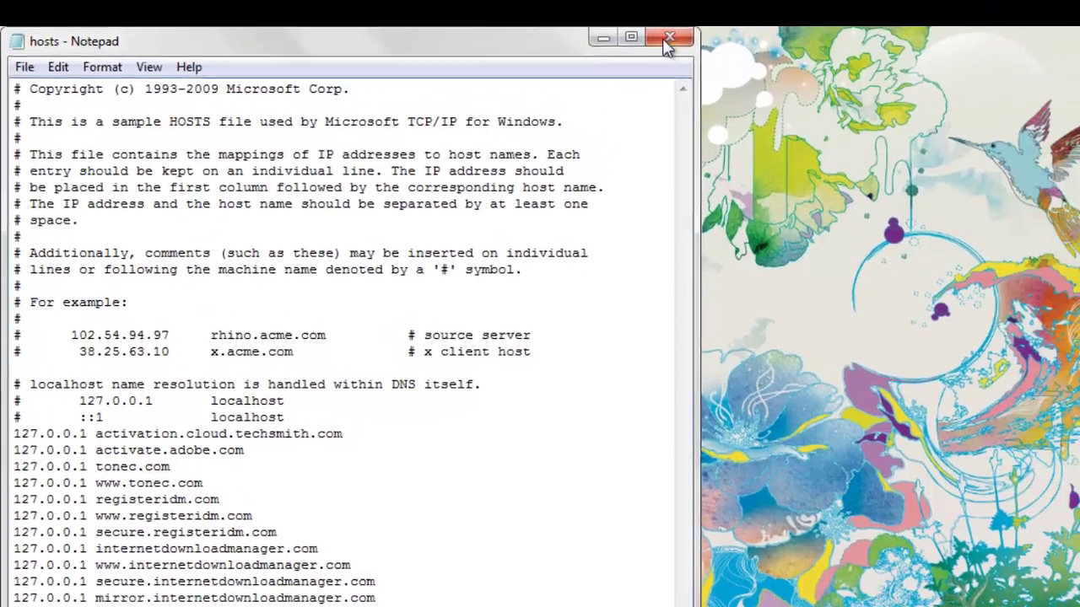
pyautogui.click(712, 46)
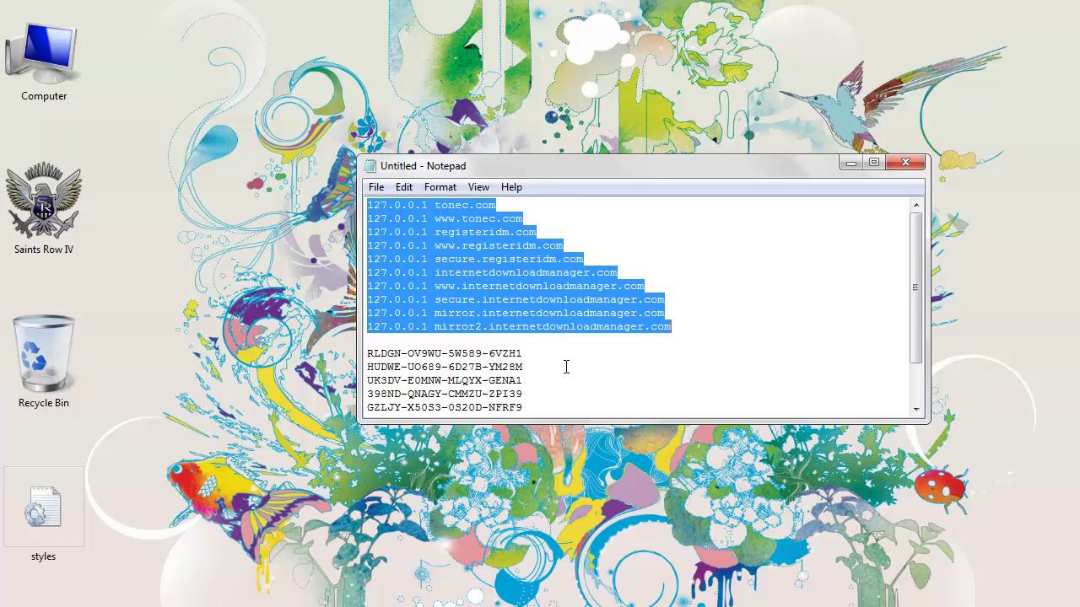
pyautogui.scroll(-1, 566, 367)
pyautogui.click(850, 162)
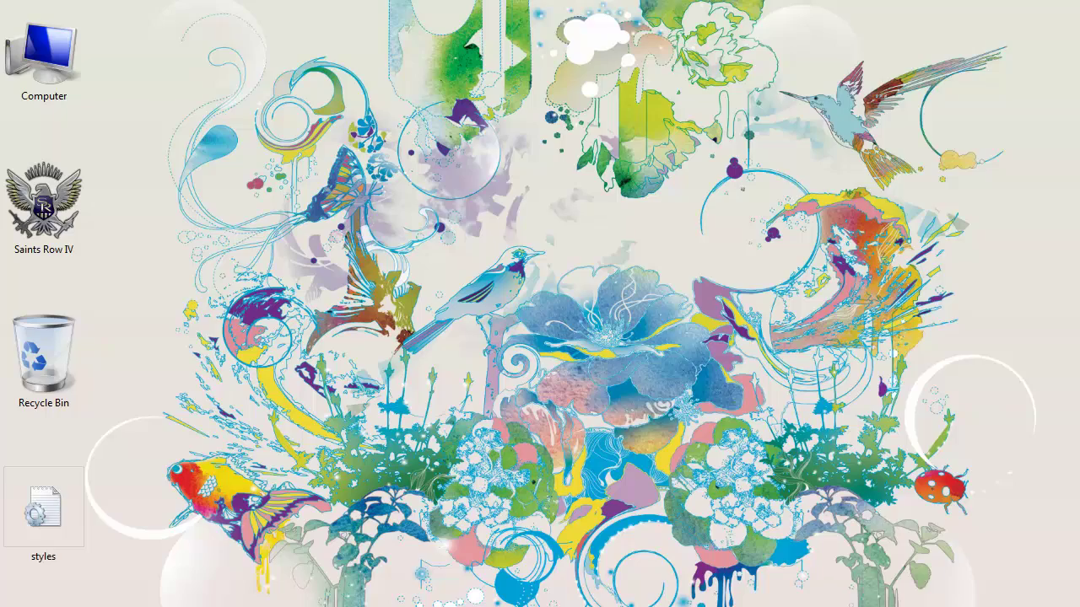
pyautogui.click(965, 606)
# - Open IDM's Registration form and enter the user's first name, last name and e-mail address
pyautogui.doubleClick(1003, 490)
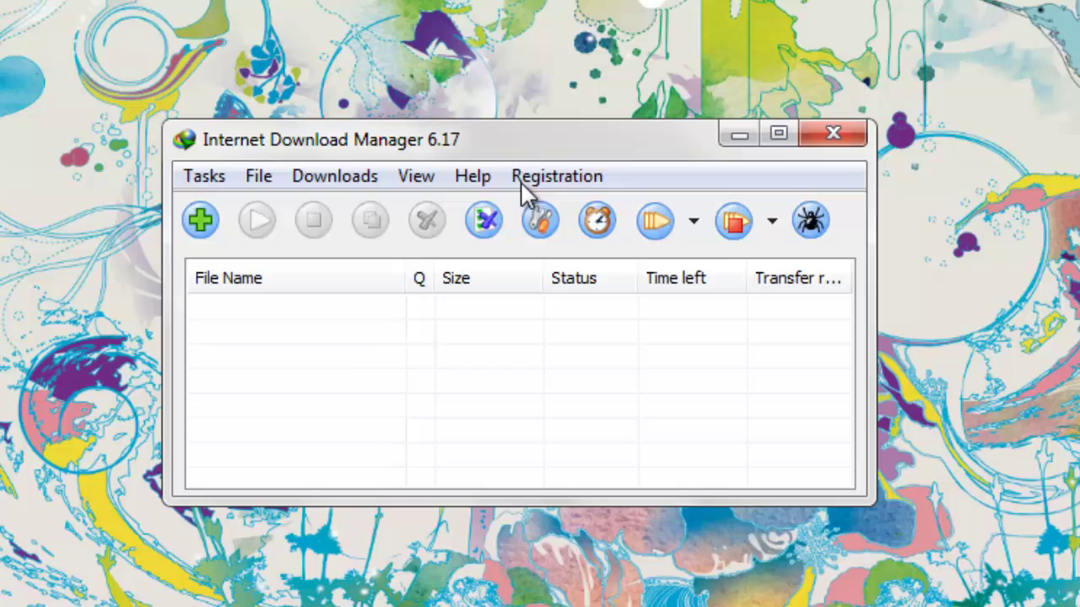
pyautogui.click(521, 180)
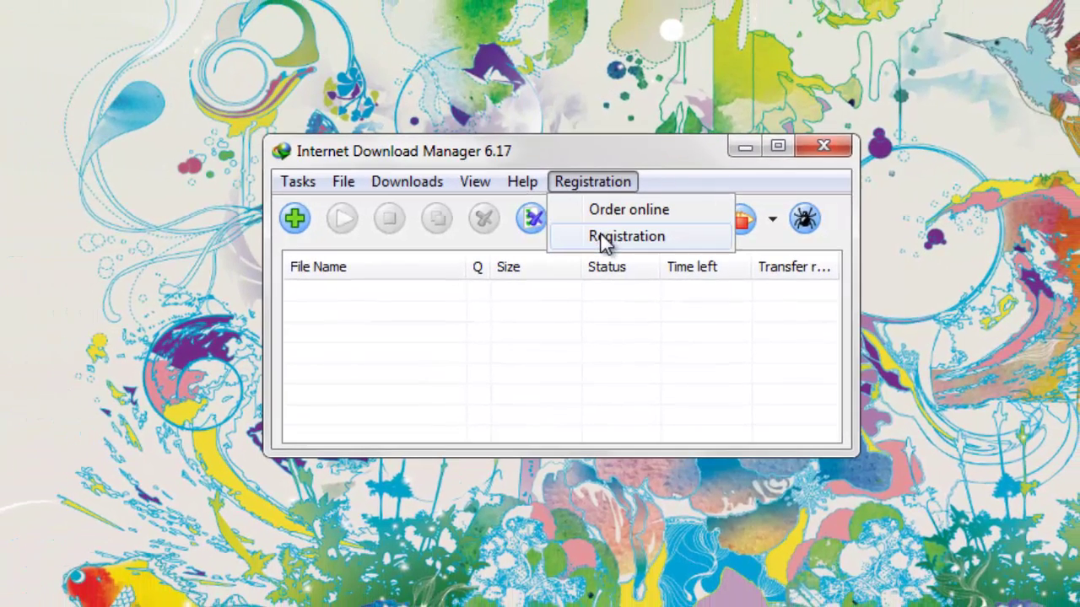
pyautogui.click(605, 237)
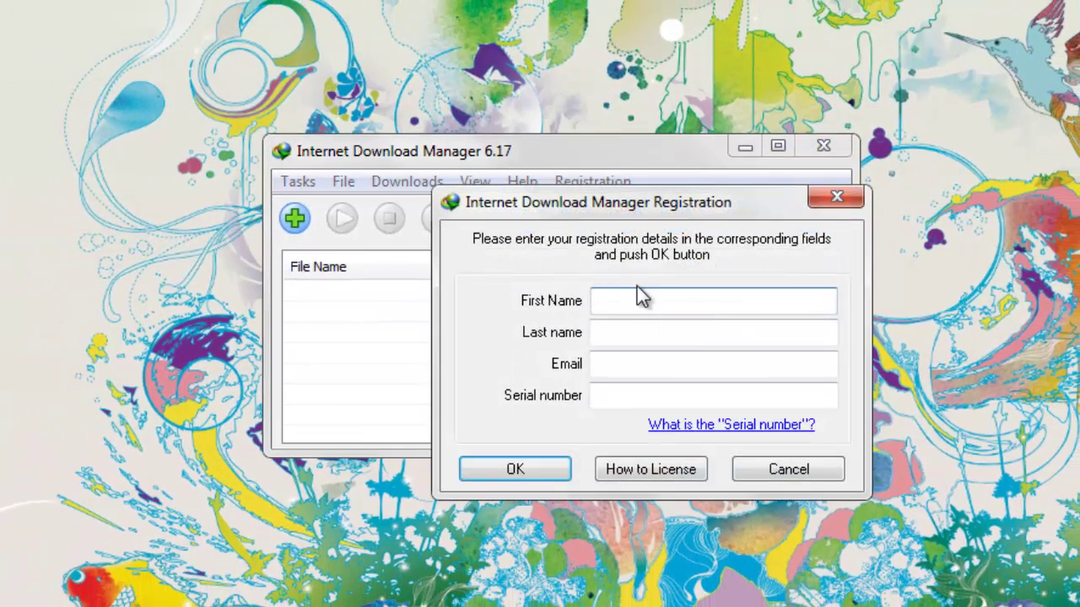
pyautogui.press('Tab')
pyautogui.press('Tab')
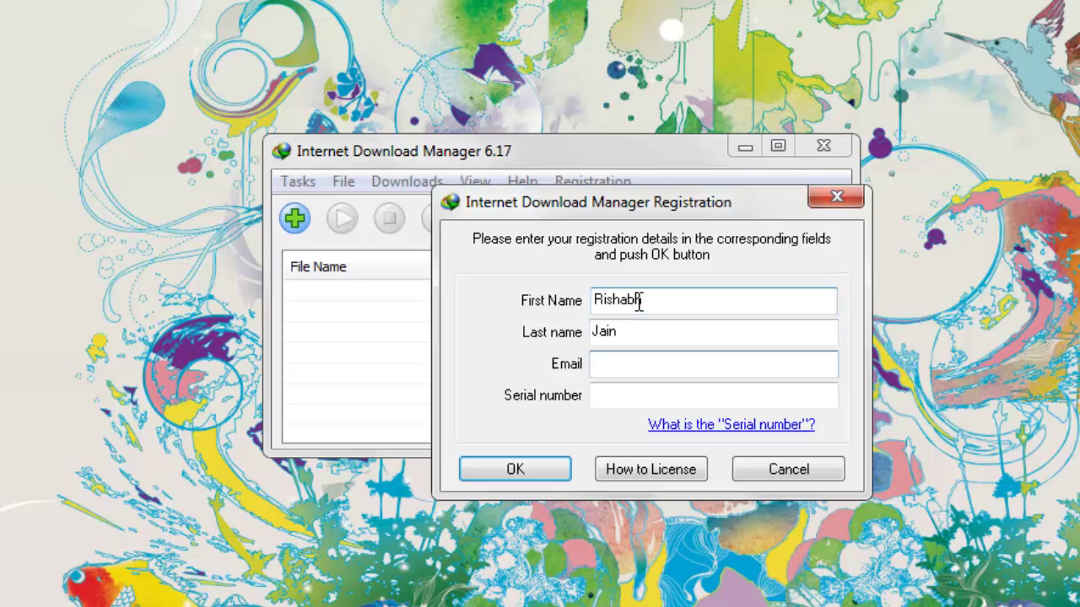
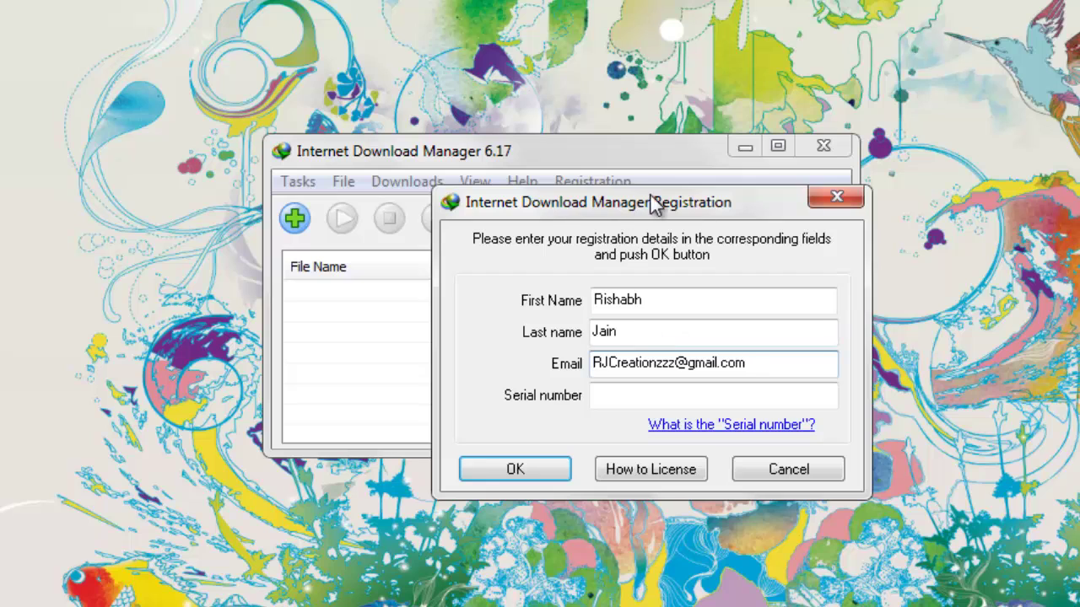
pyautogui.moveTo(651, 199); pyautogui.dragTo(546, 143)
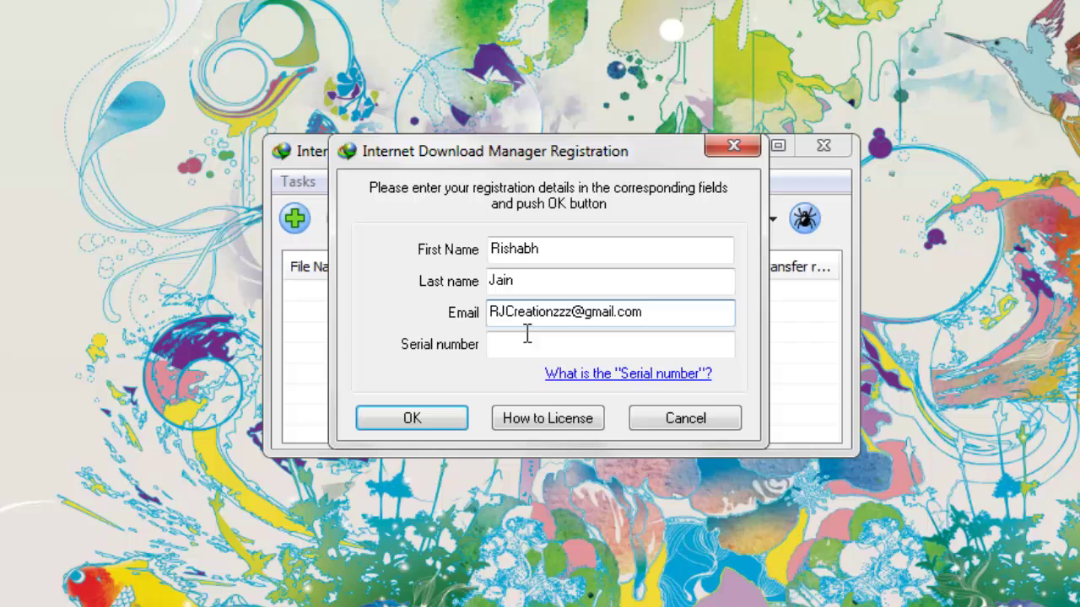
# - Move the registration form aside and select one serial key in the key-list note
pyautogui.click(556, 345)
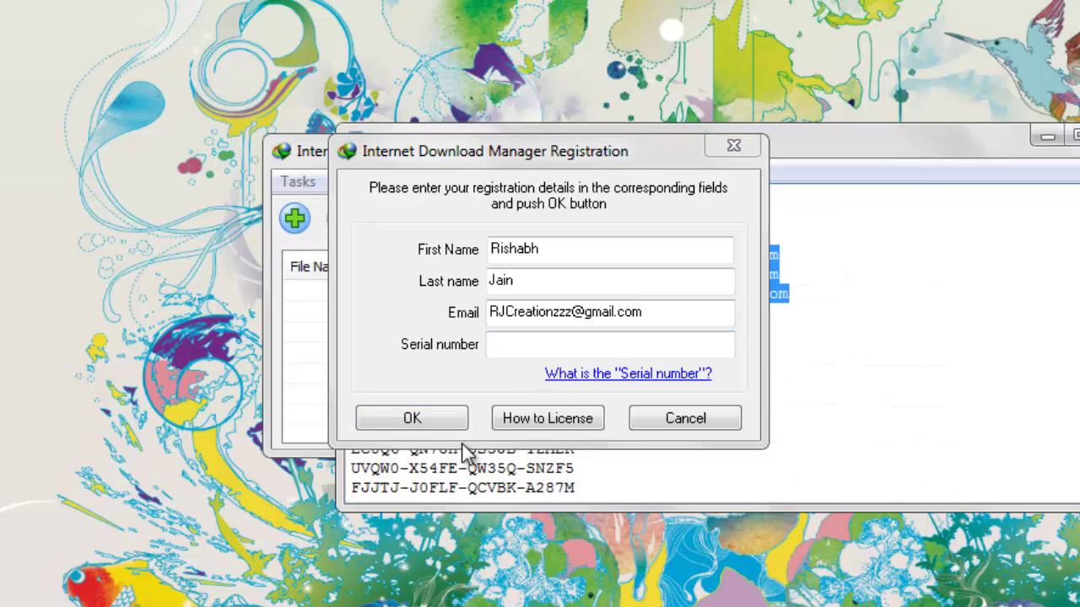
pyautogui.moveTo(646, 150); pyautogui.dragTo(393, 0)
pyautogui.click(605, 357)
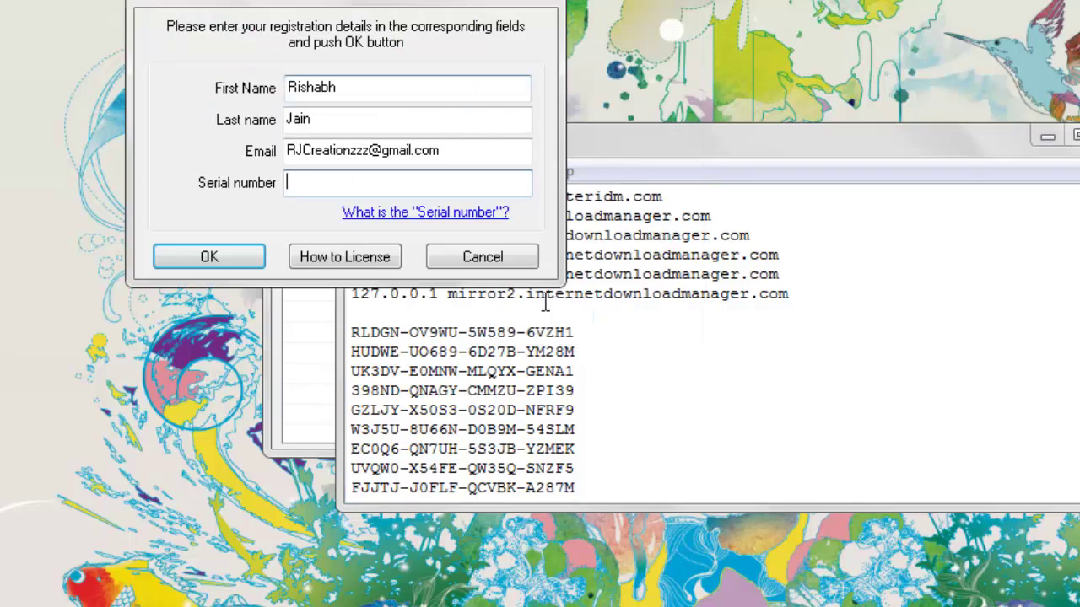
pyautogui.click(581, 368)
pyautogui.moveTo(581, 367); pyautogui.dragTo(442, 359)
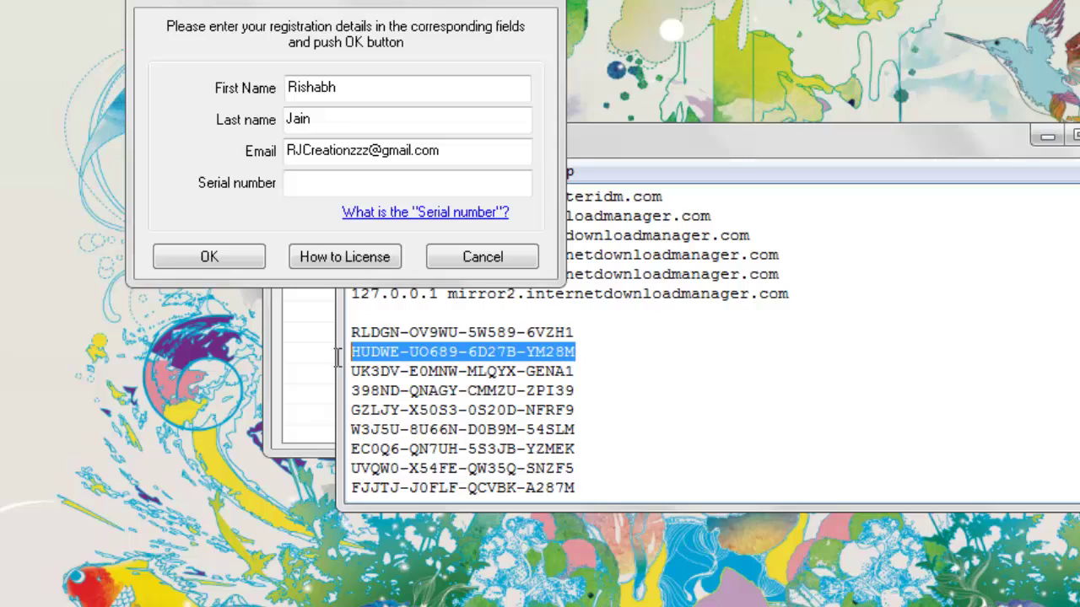
# - Paste the serial into the Serial number field, submit, and decline the system-file repair prompt
pyautogui.click(343, 183)
pyautogui.hotkey('ctrl', 'v')
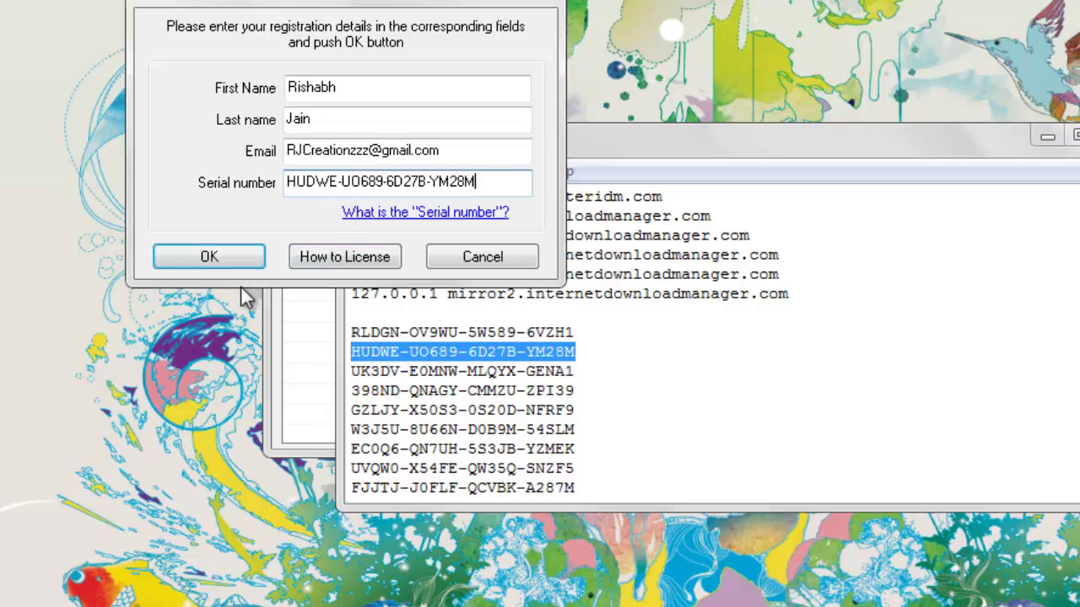
pyautogui.click(215, 264)
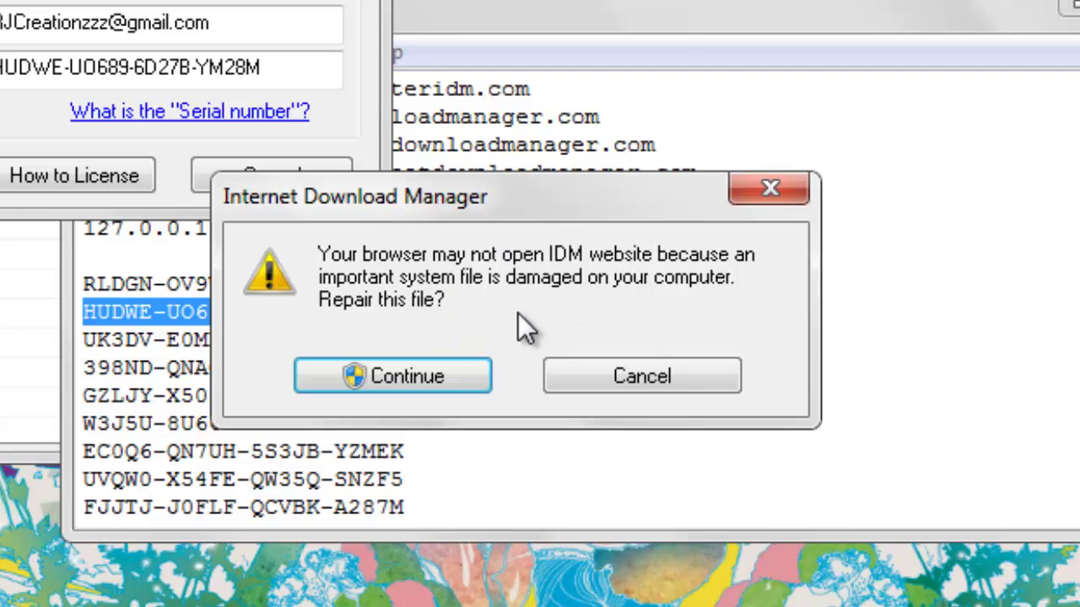
pyautogui.click(620, 385)
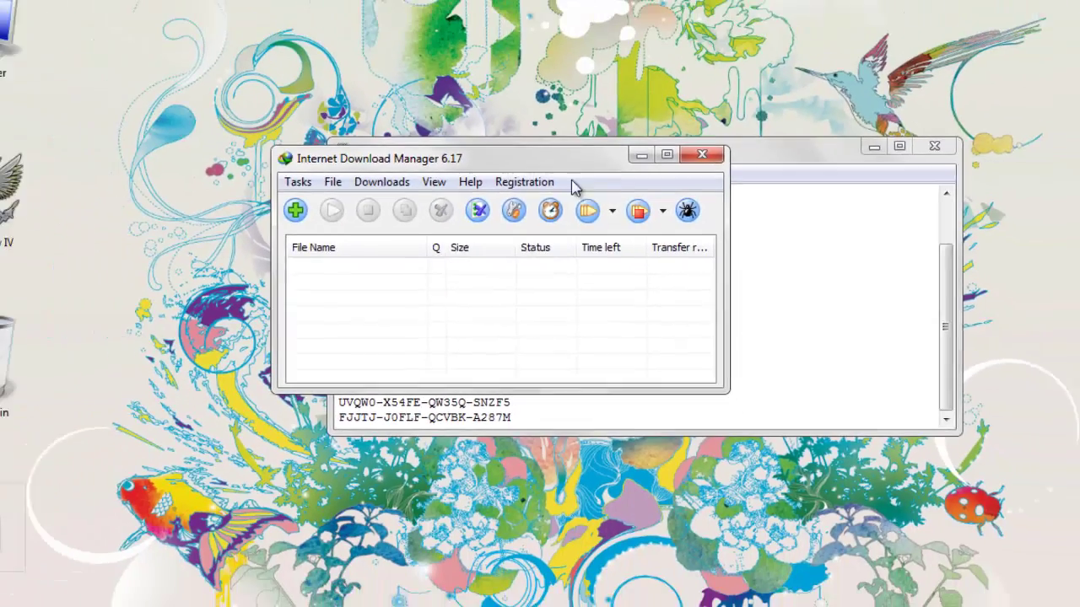
pyautogui.click(426, 67)
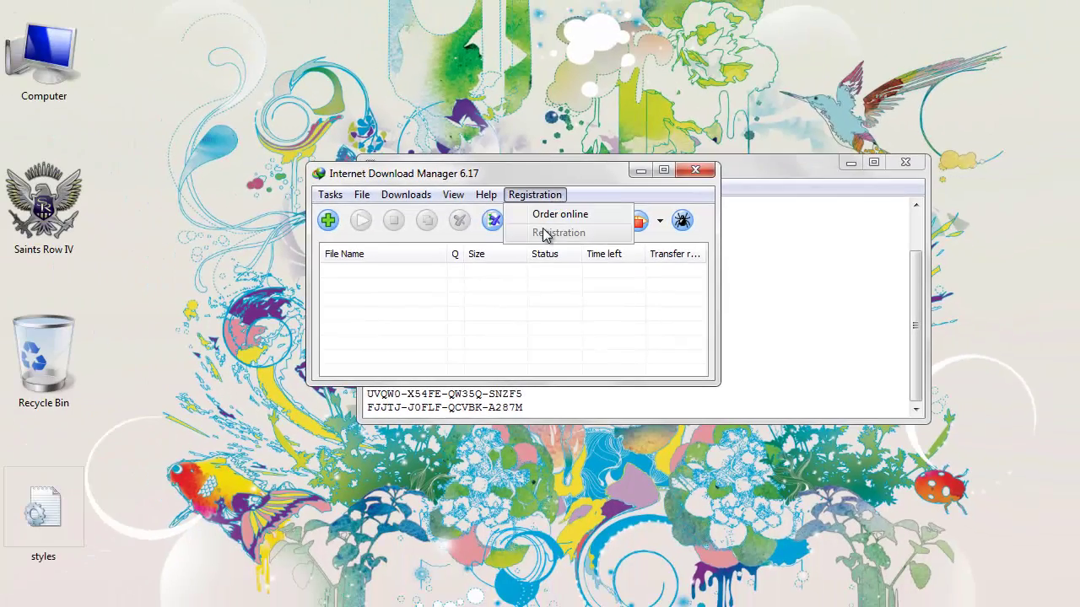
# - Check IDM's About box shows it licensed to the registered user, then close IDM and minimize the key-list note
pyautogui.moveTo(493, 199)
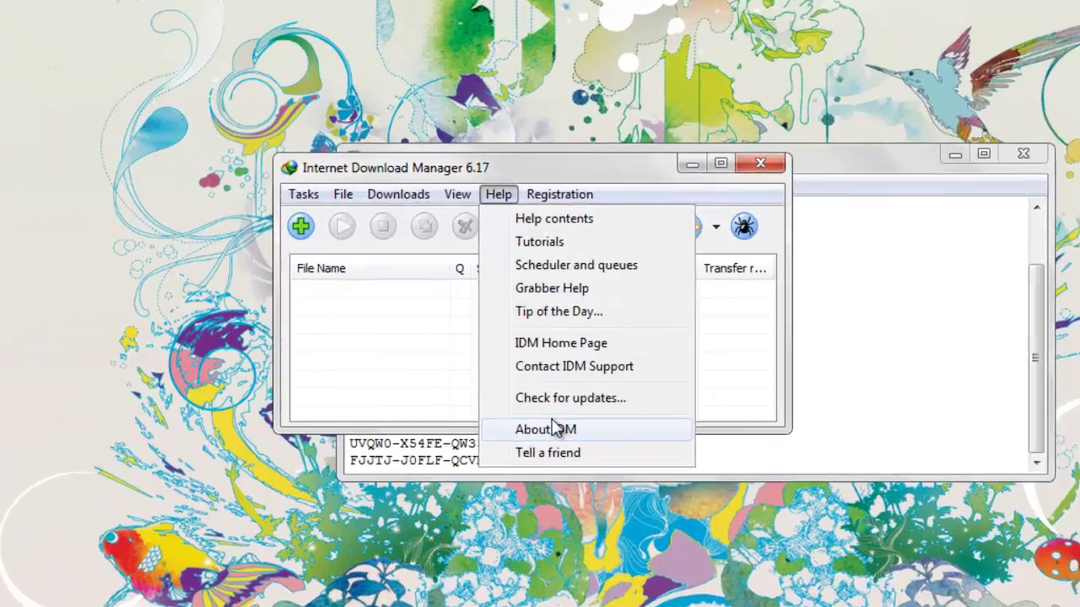
pyautogui.click(529, 383)
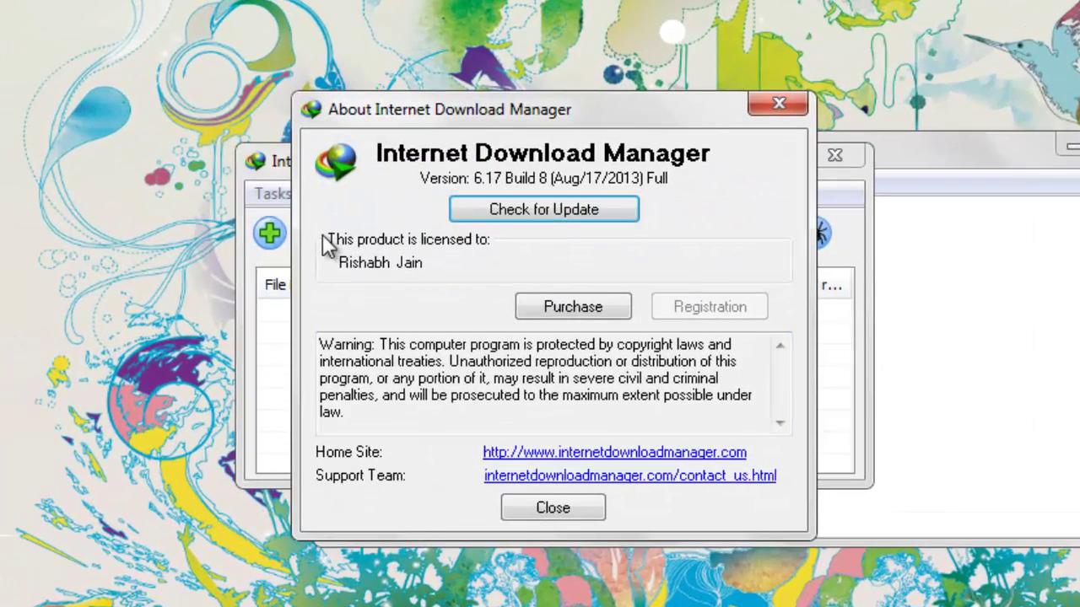
pyautogui.click(593, 506)
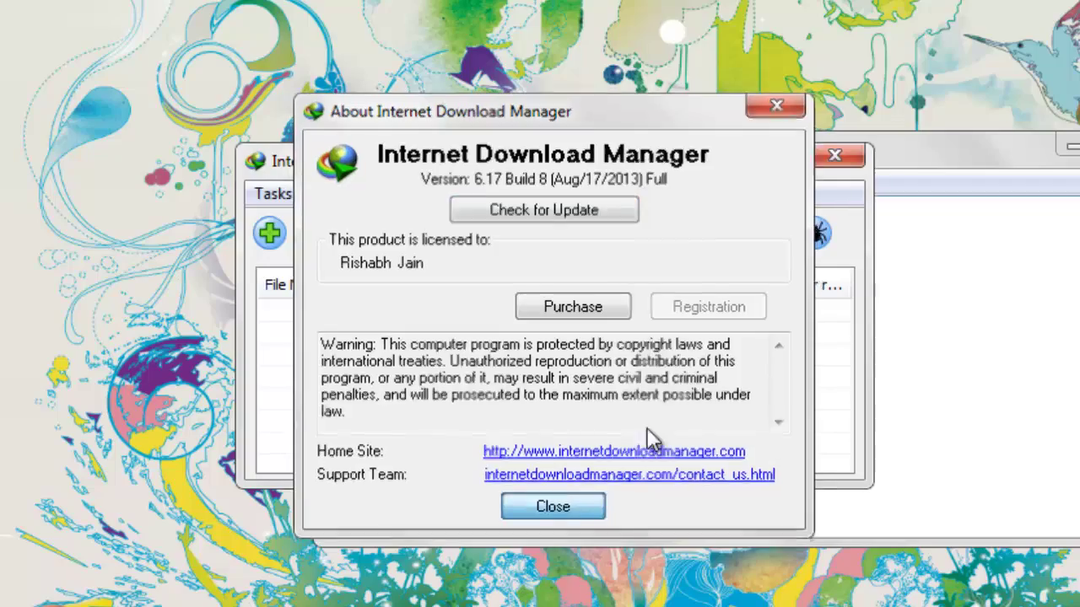
pyautogui.click(837, 157)
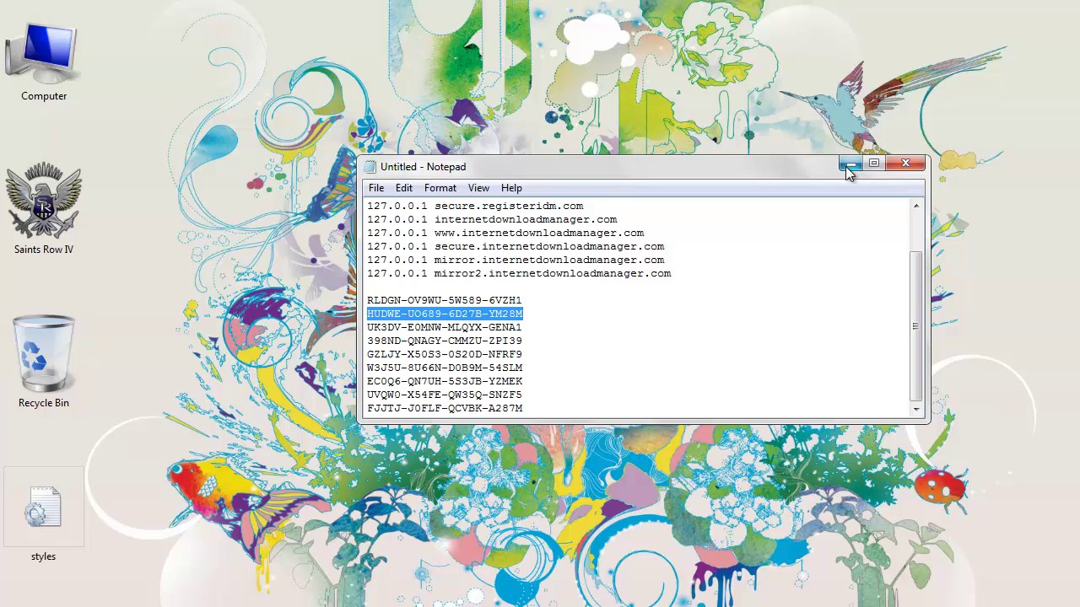
pyautogui.click(850, 165)
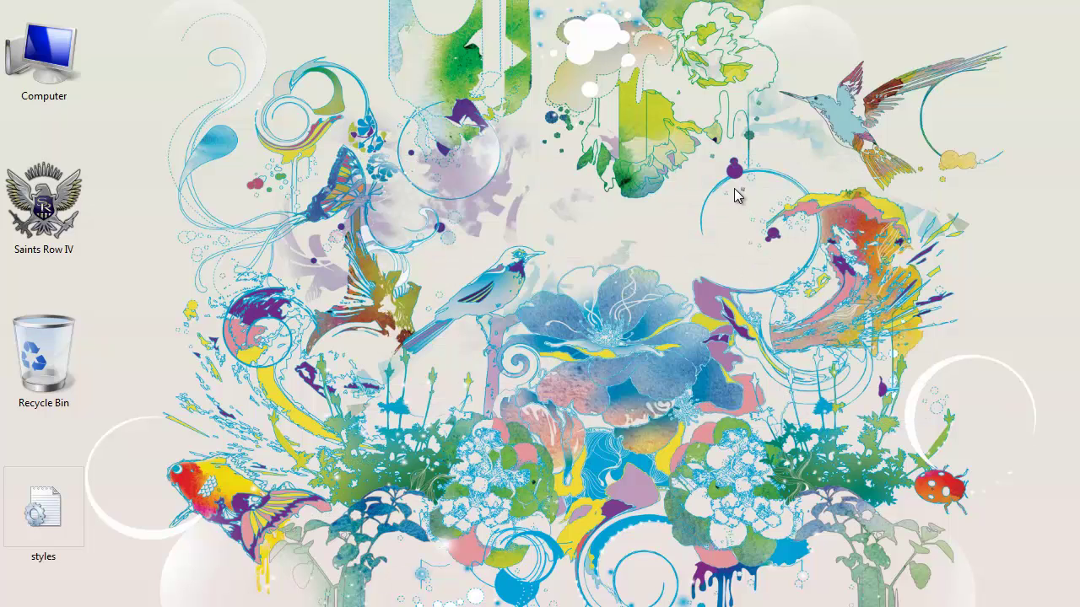